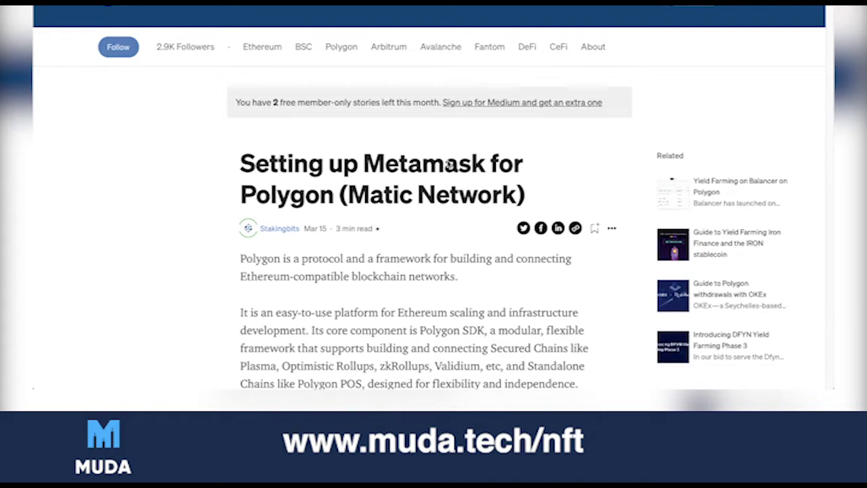
- Scroll the Polygon MetaMask guide down to 'Install the Metamask Extension from the Store'
scroll(447, 164, down, 3)
scroll(447, 163, down, 3)
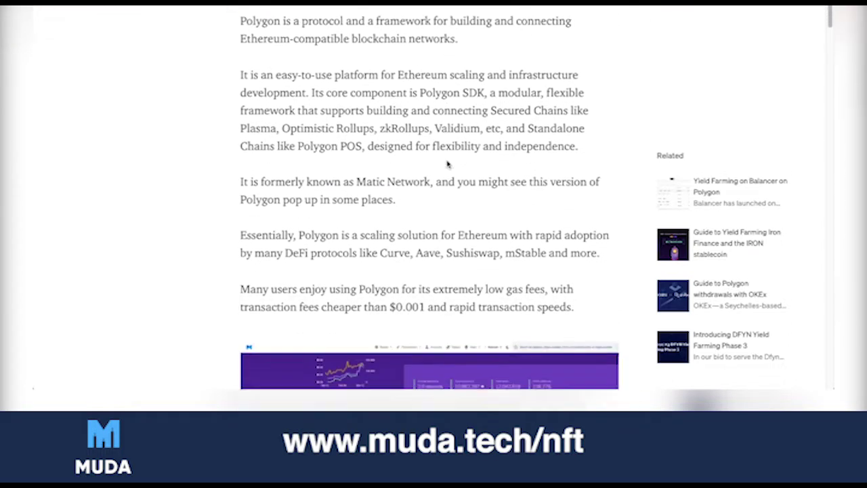
scroll(447, 163, down, 10)
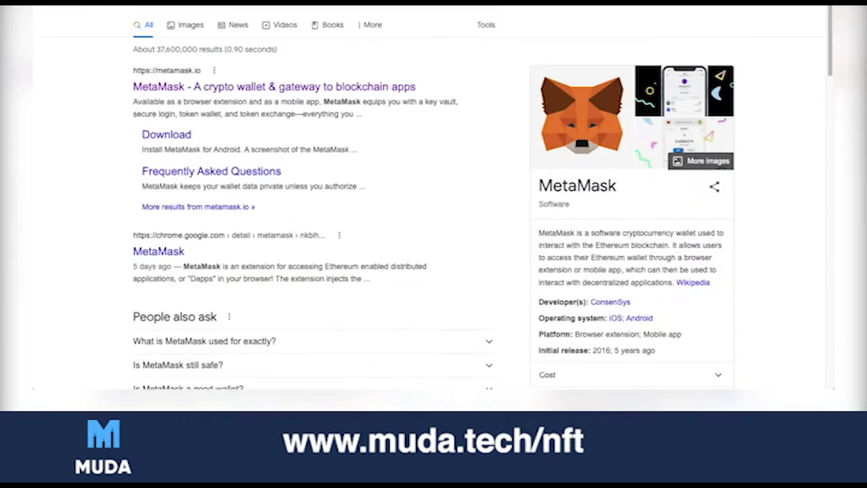
- Search for MetaMask and go from metamask.io to its 'Install MetaMask for your browser' page
key(Return)
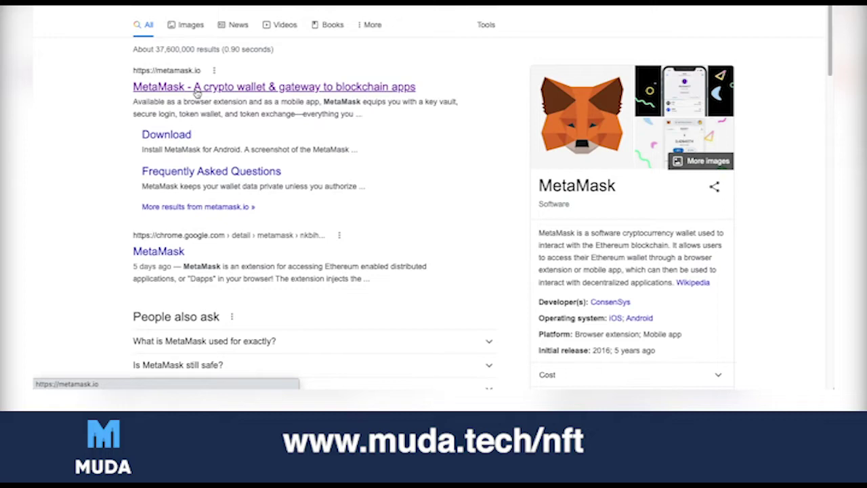
click(197, 89)
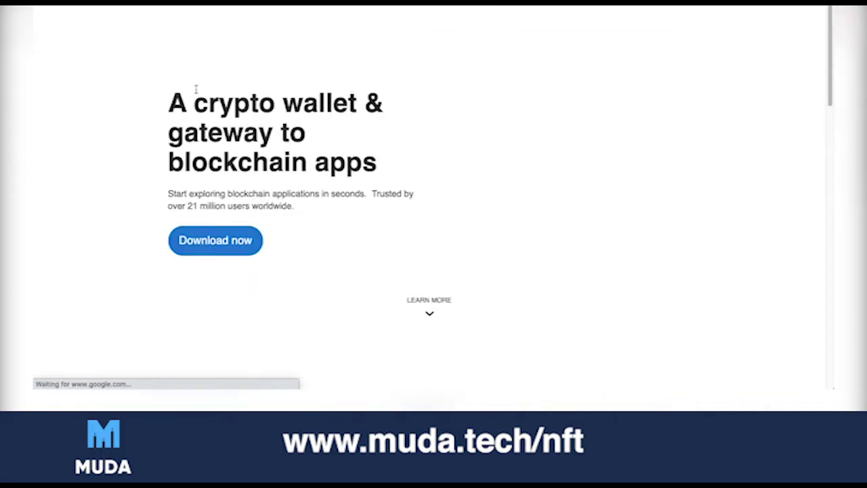
click(227, 248)
scroll(387, 268, down, 1)
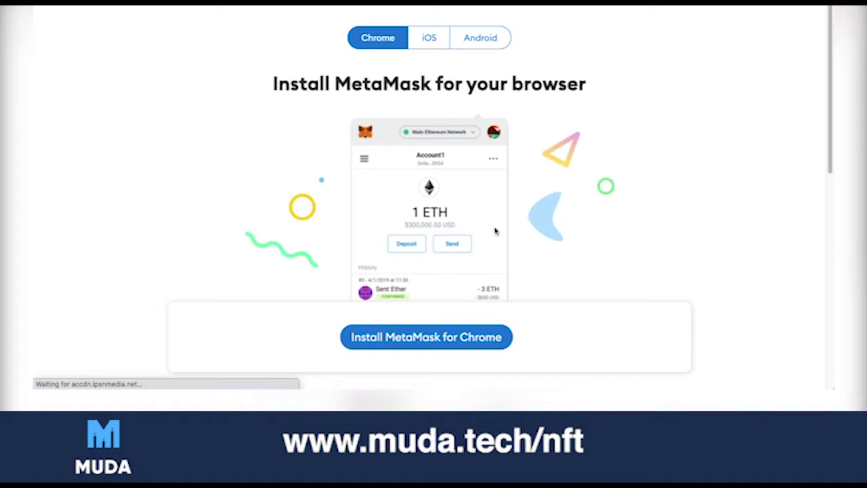
- Add the MetaMask extension to Chrome from its Web Store listing, then return to the guide
click(439, 344)
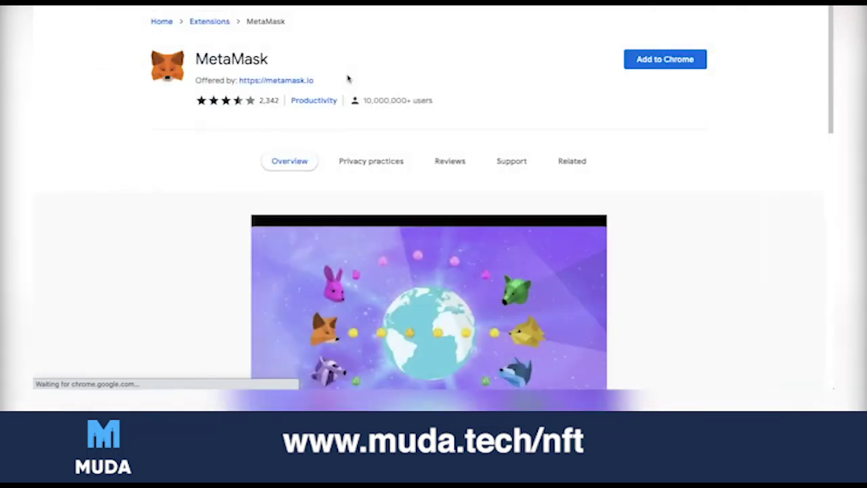
click(665, 65)
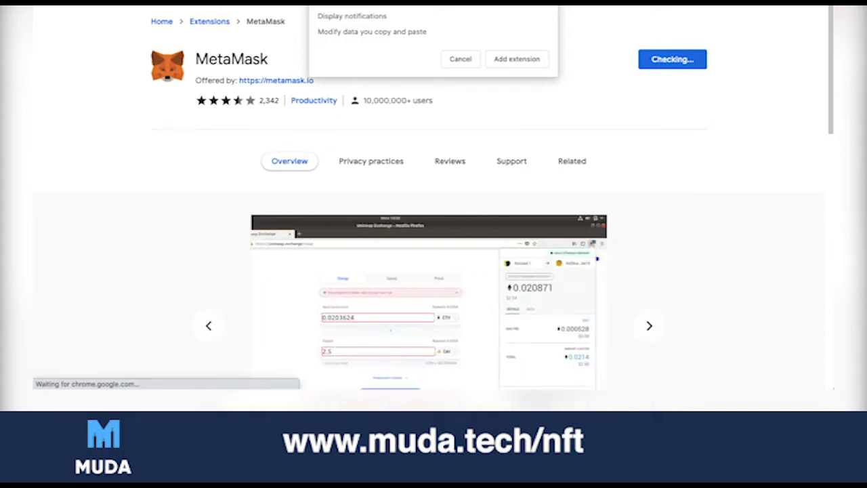
click(519, 65)
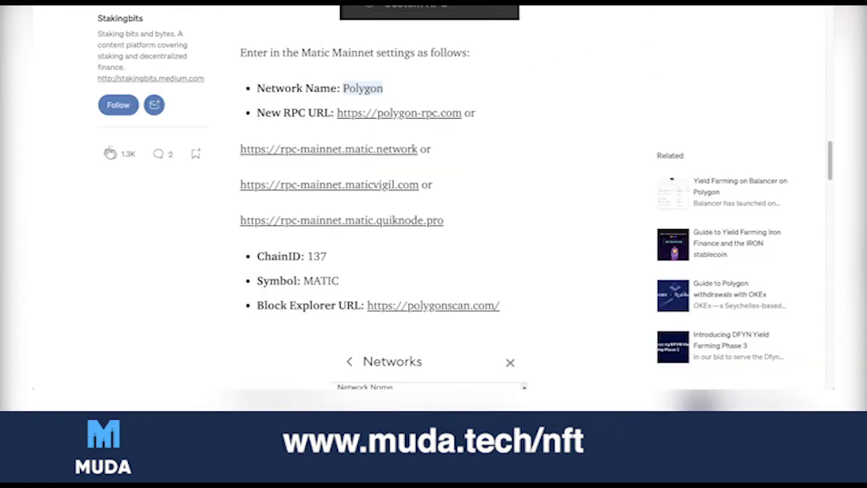
scroll(405, 95, up, 15)
scroll(404, 95, up, 5)
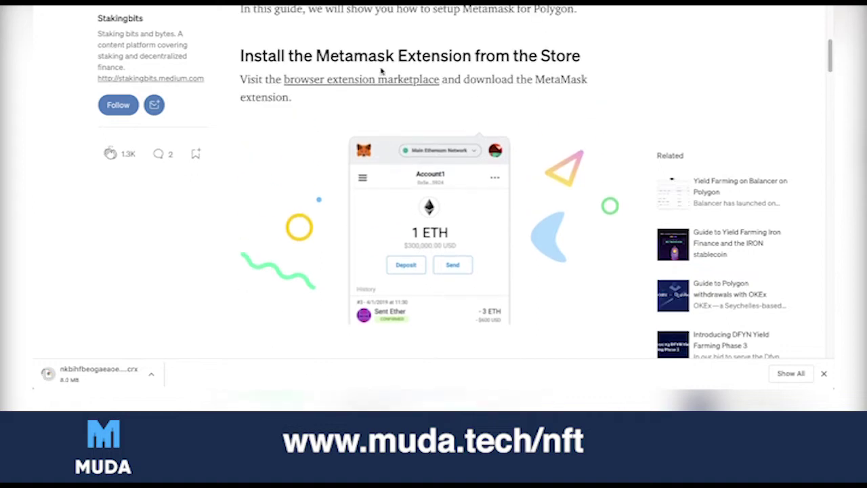
- Read the guide's 'Create a MetaMask Wallet or Import One' step, dismiss the profile popup, and launch MetaMask
scroll(458, 124, down, 6)
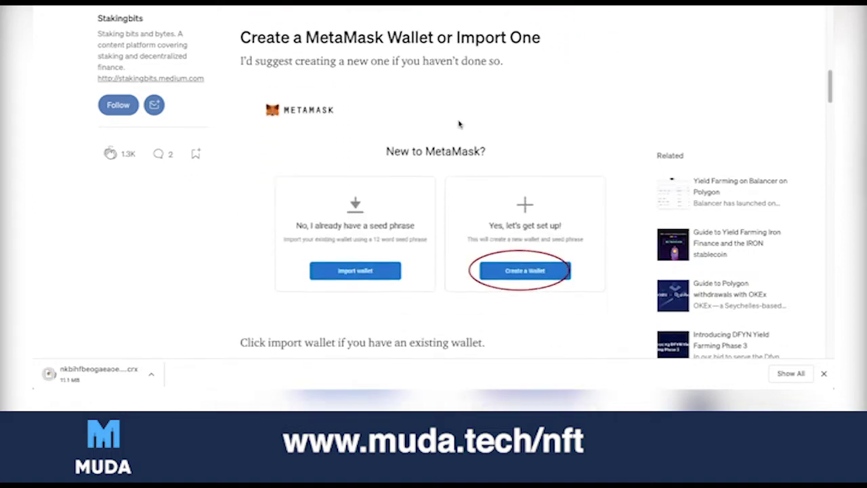
scroll(466, 213, down, 1)
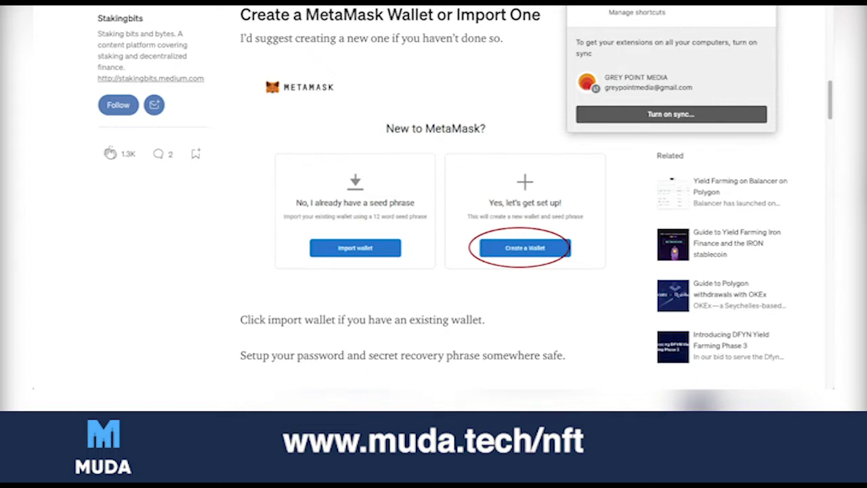
key(Escape)
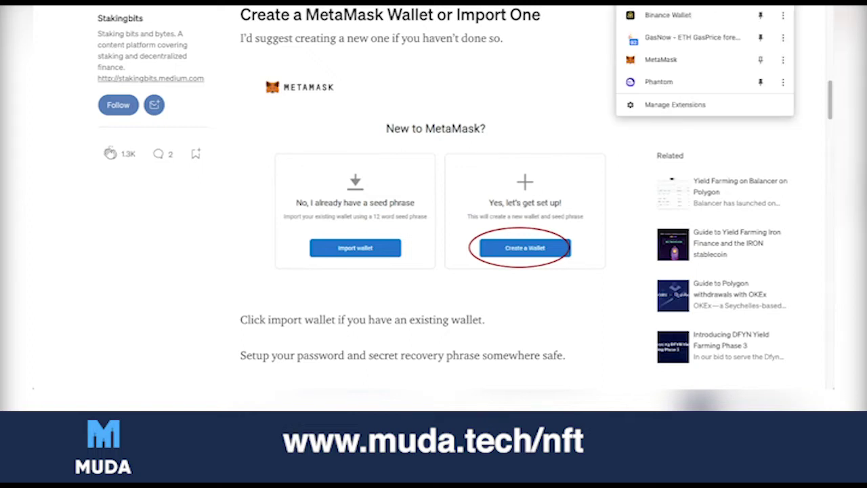
click(813, 19)
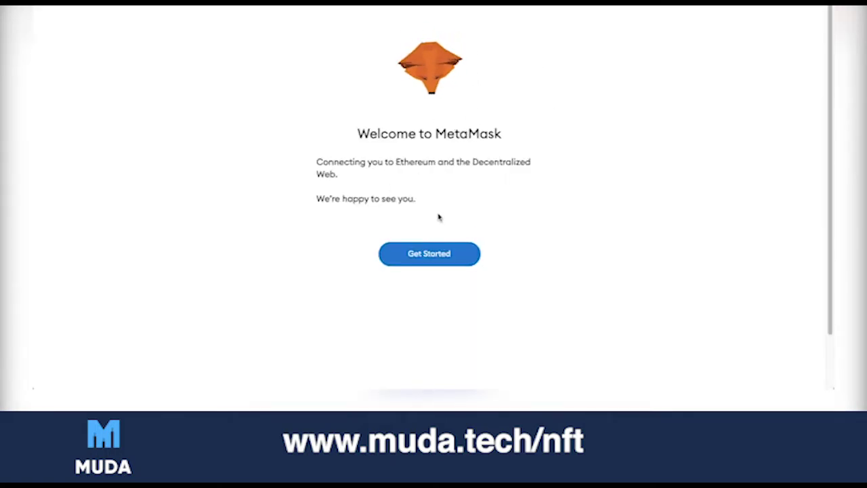
- Get started with MetaMask, choose Create a Wallet, and agree to share usage data
click(440, 255)
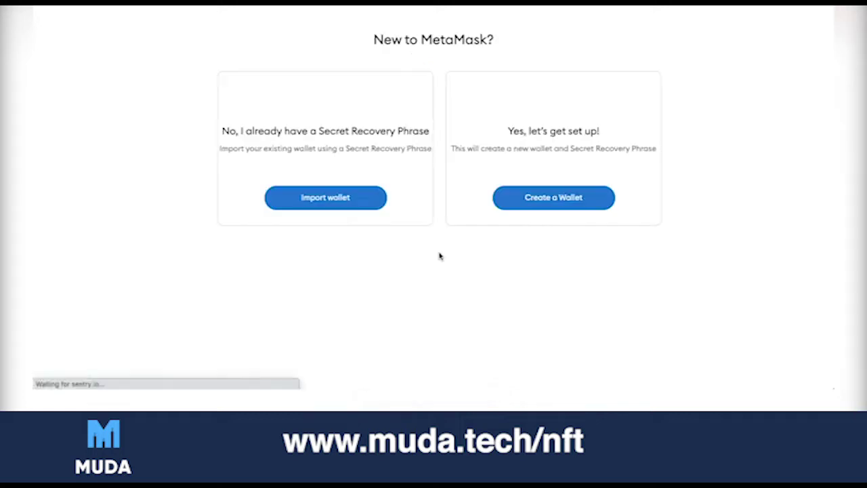
click(542, 206)
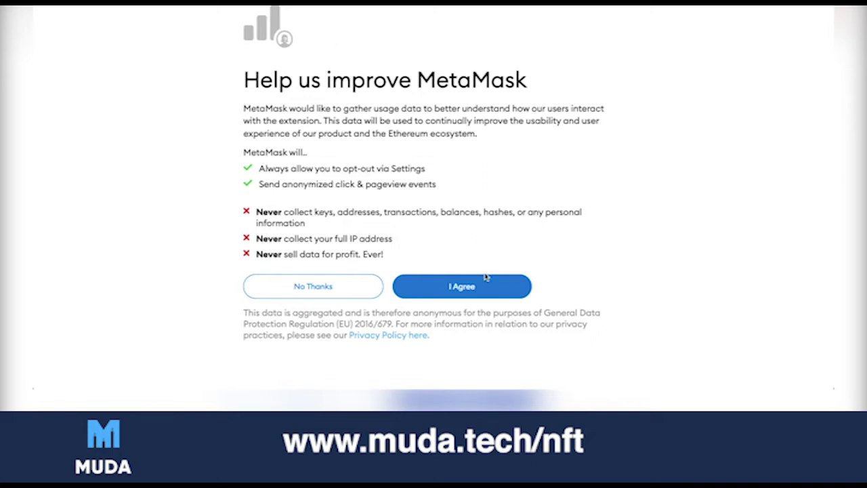
click(483, 295)
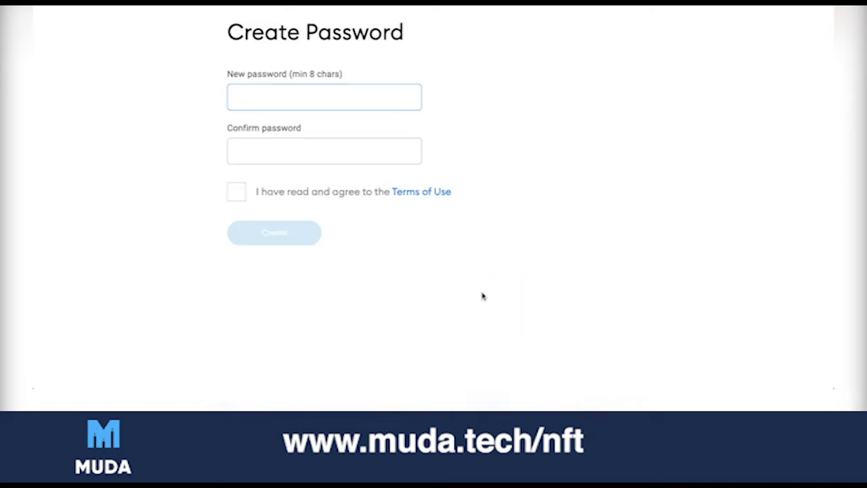
- Enter a matching new password in both fields, accept the Terms of Use, and create the wallet
text(•••••••)
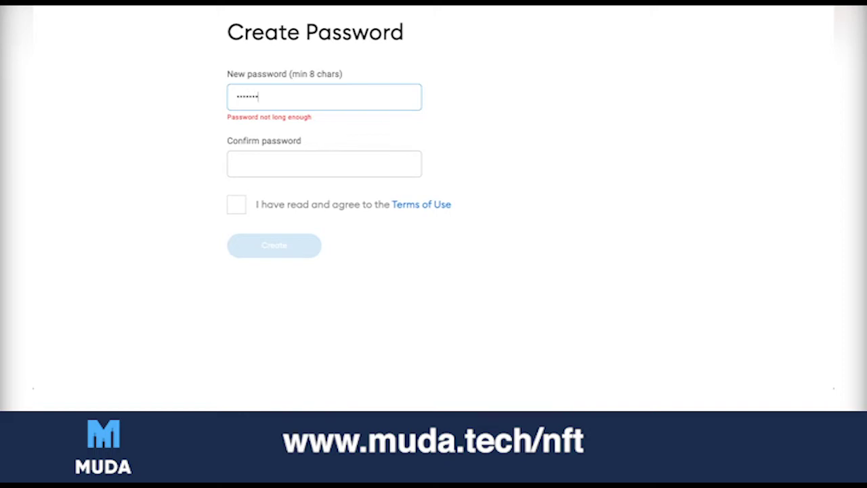
text(••••)
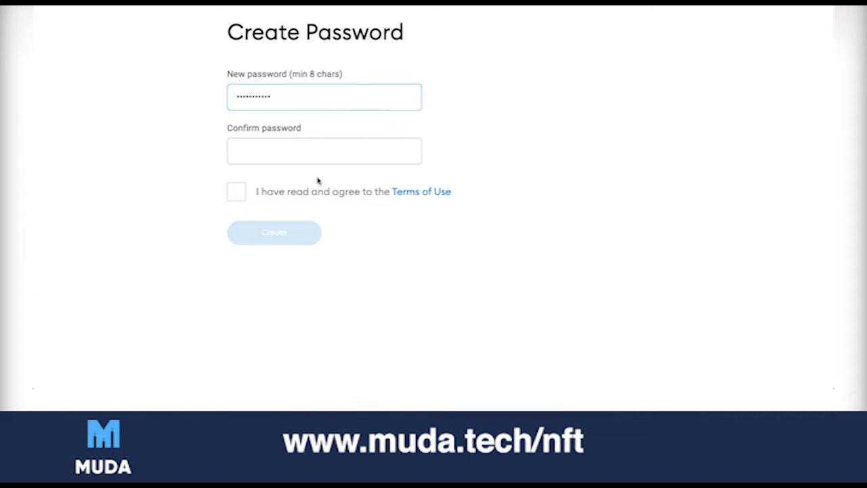
click(294, 149)
text(••••••••••)
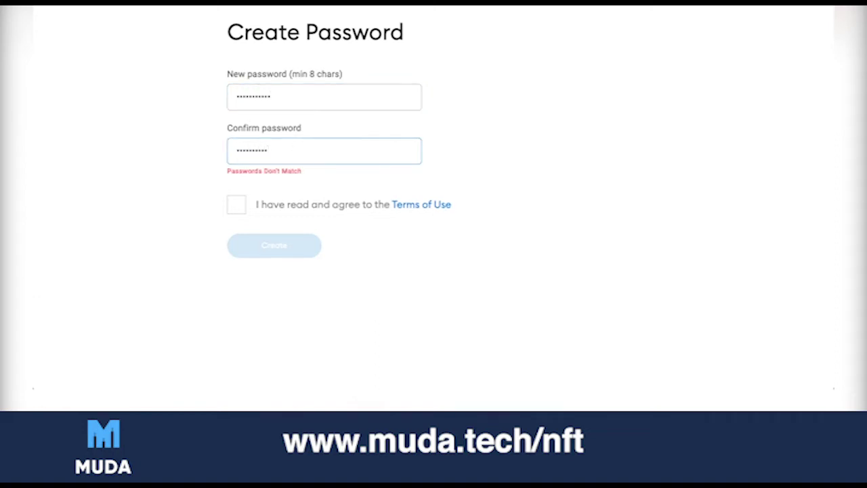
click(290, 90)
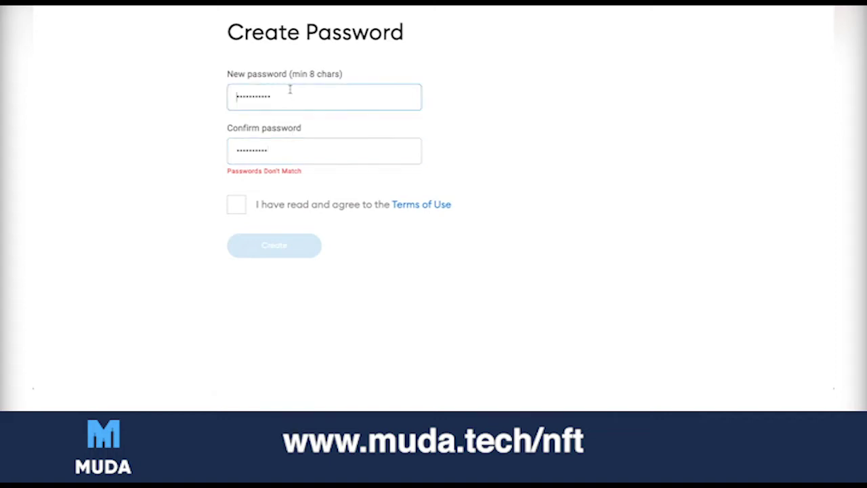
key(ctrl+a)
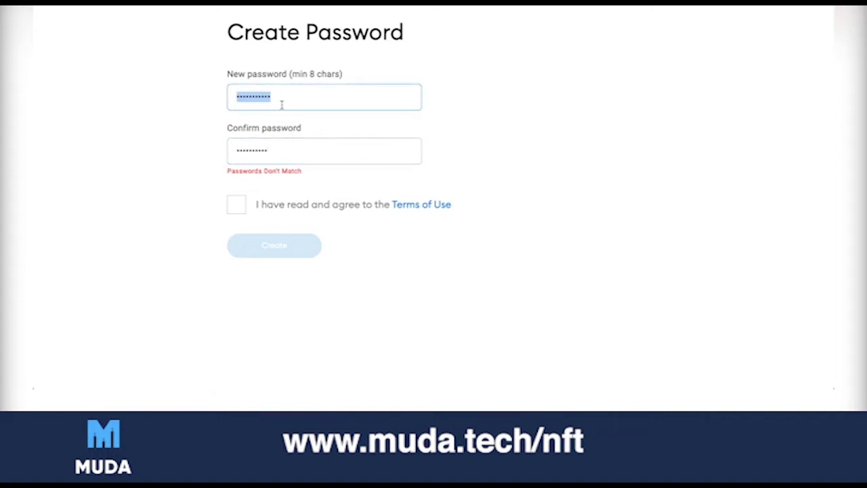
text(•••••••)
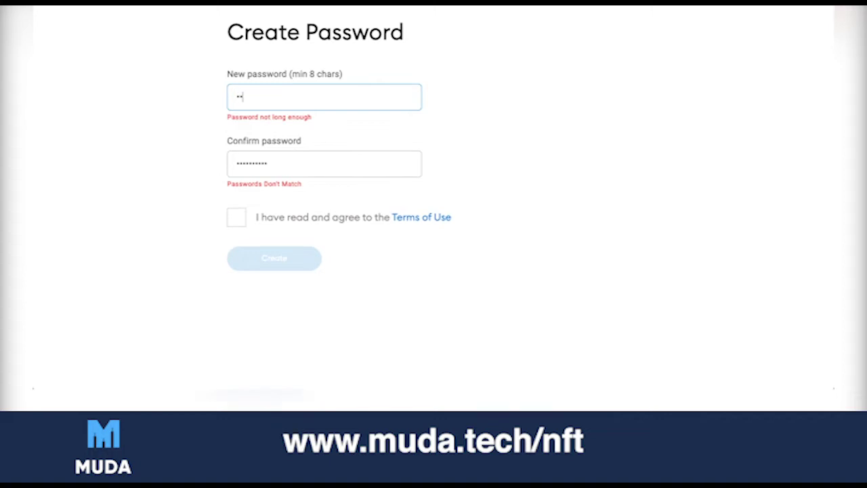
text(••)
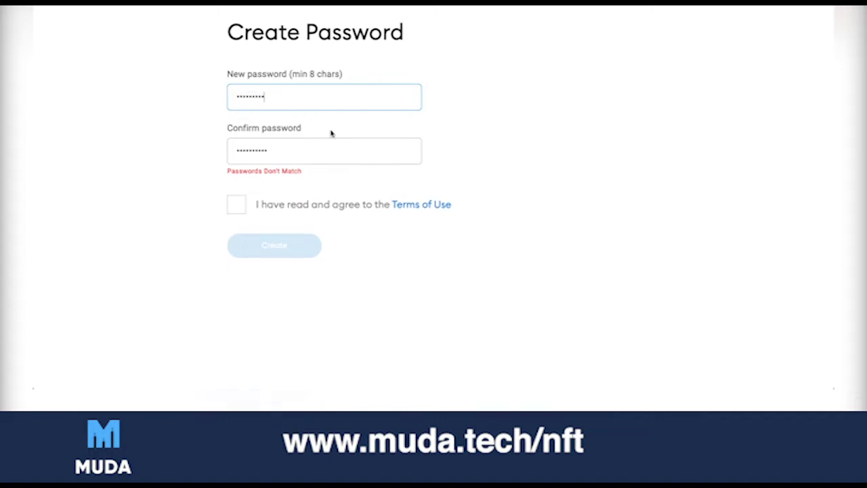
click(276, 148)
key(ctrl+a)
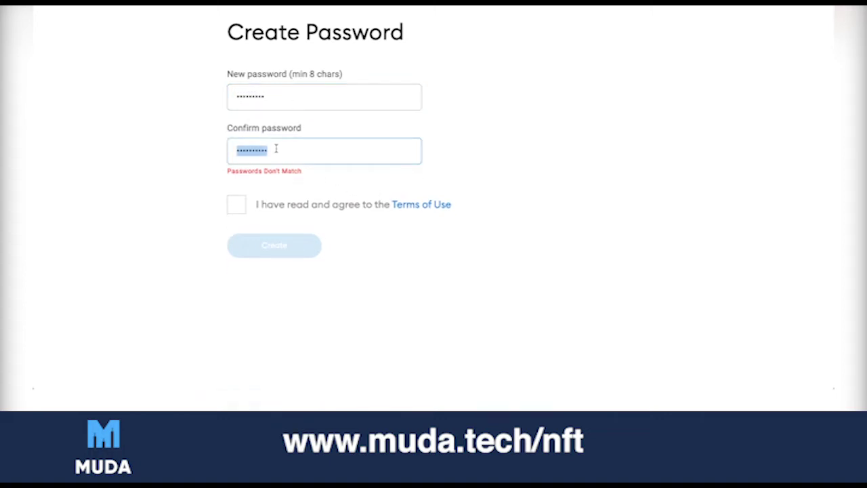
text(•••••••••)
click(241, 196)
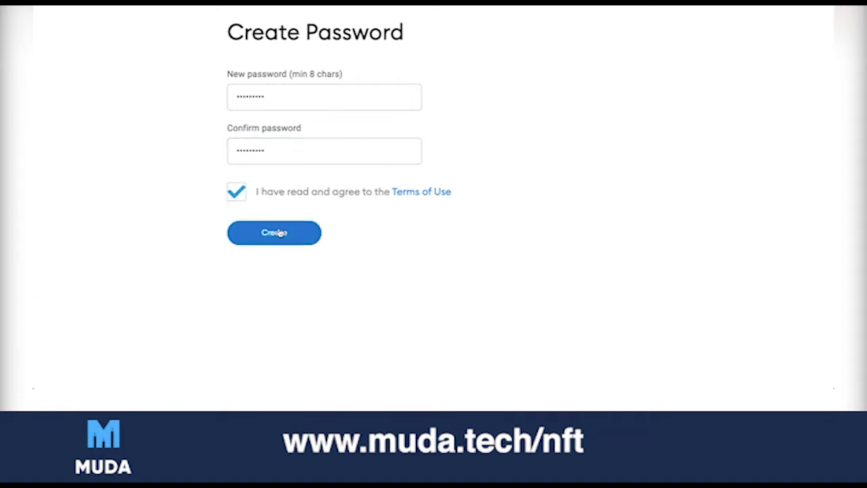
click(280, 232)
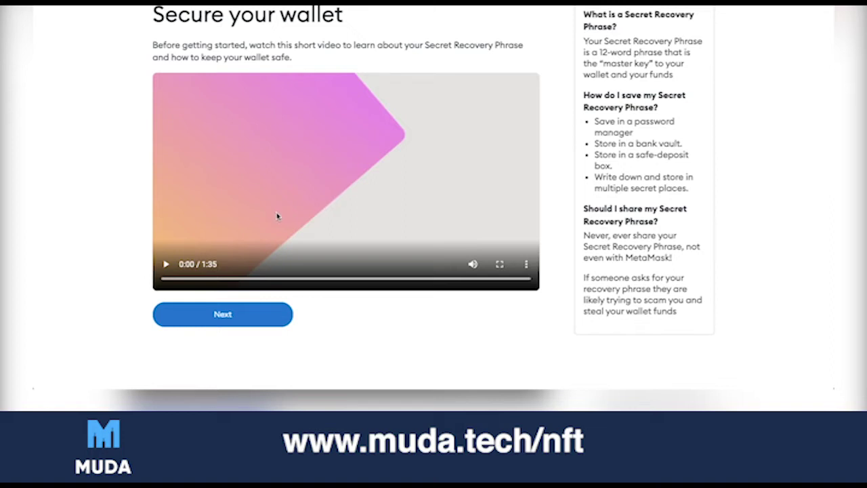
- Reveal the wallet's twelve-word Secret Recovery Phrase and select the whole phrase
click(235, 320)
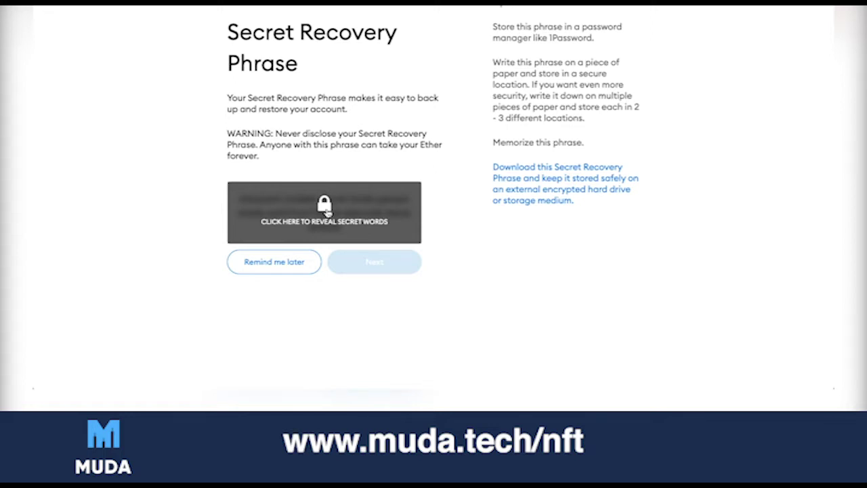
click(327, 210)
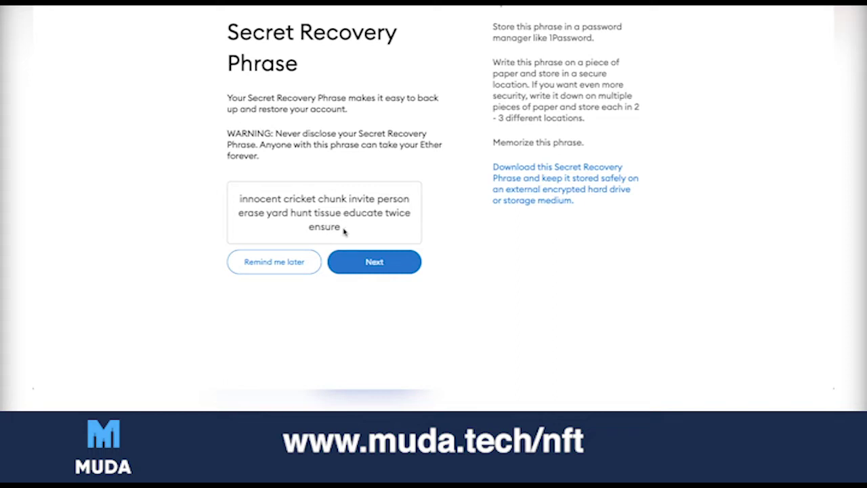
drag(309, 226, 233, 204)
key(super+c)
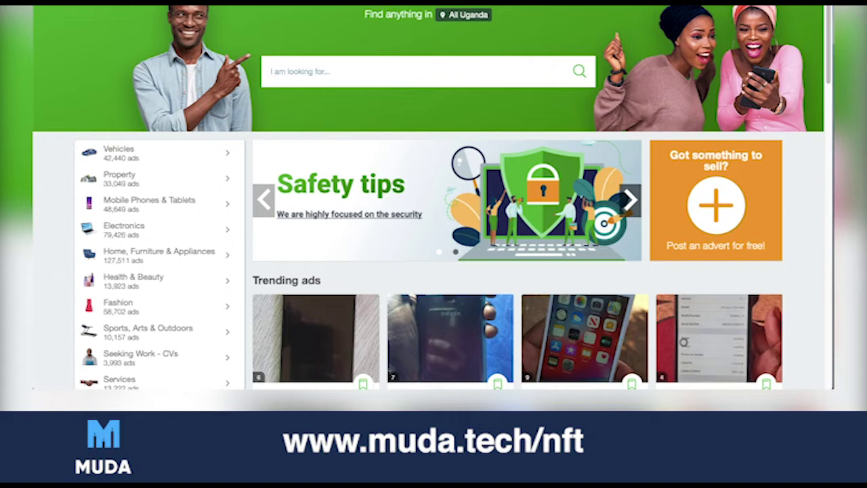
- Paste the recovery phrase into a new Notes note, then continue to MetaMask's confirmation page
key(super+space)
text(quick)
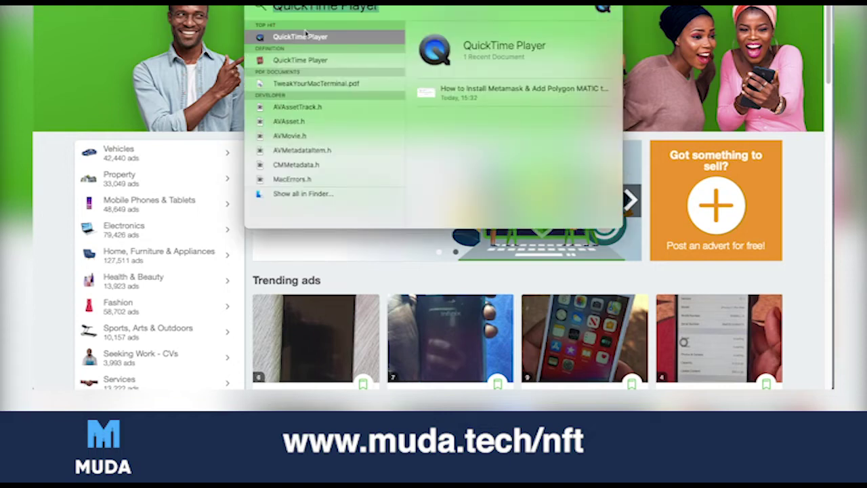
key(BackSpace)
text(notes)
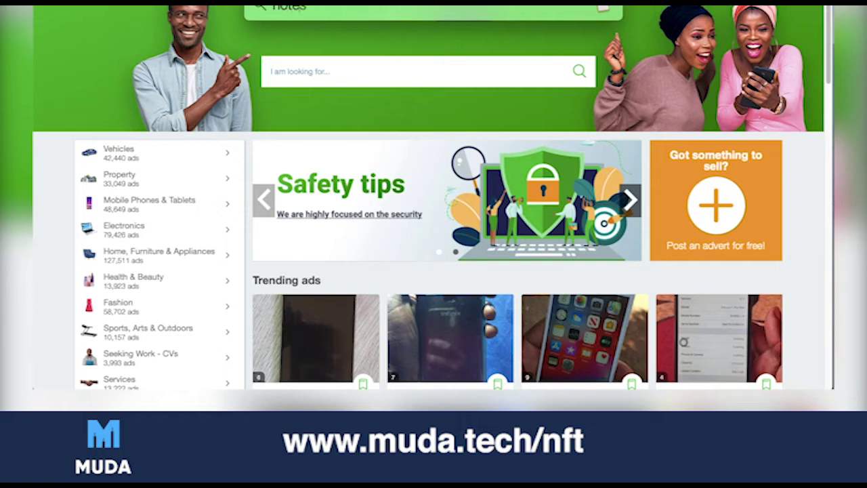
key(Return)
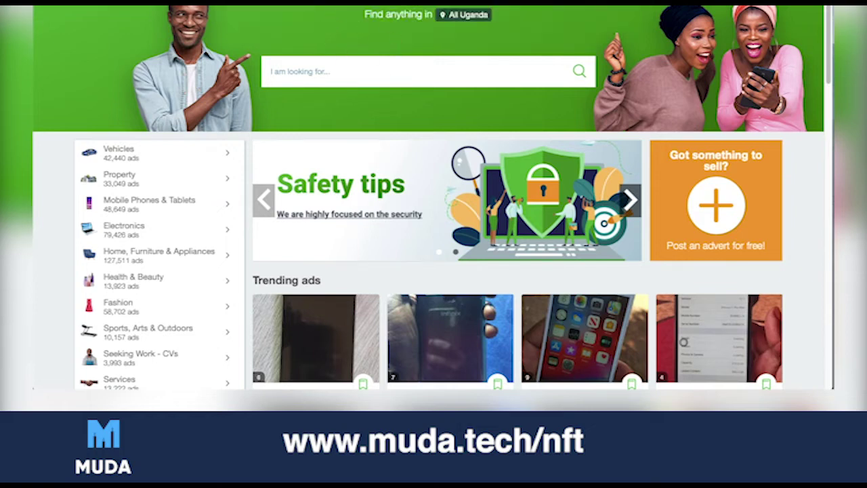
key(super+n)
key(super+v)
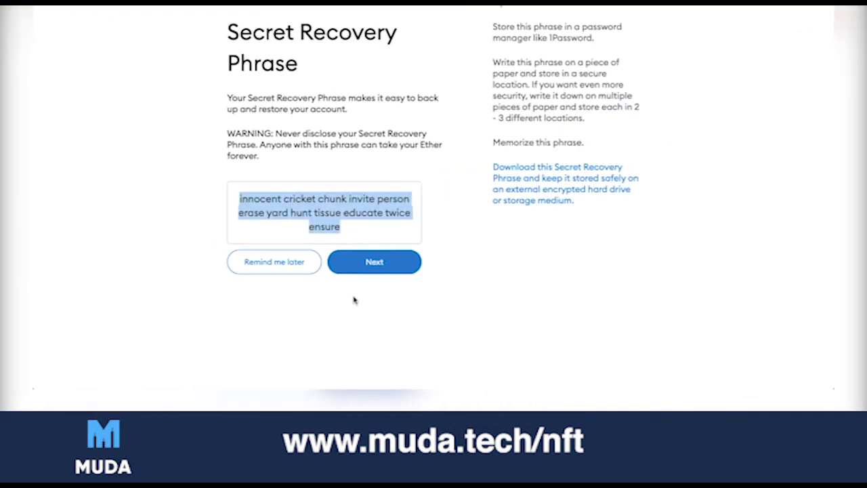
click(367, 268)
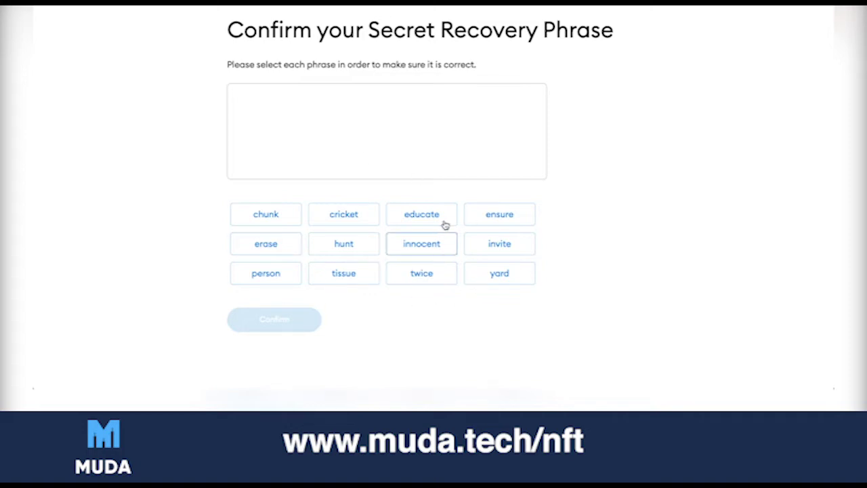
- Select the first seven recovery-phrase words in their correct order
click(420, 248)
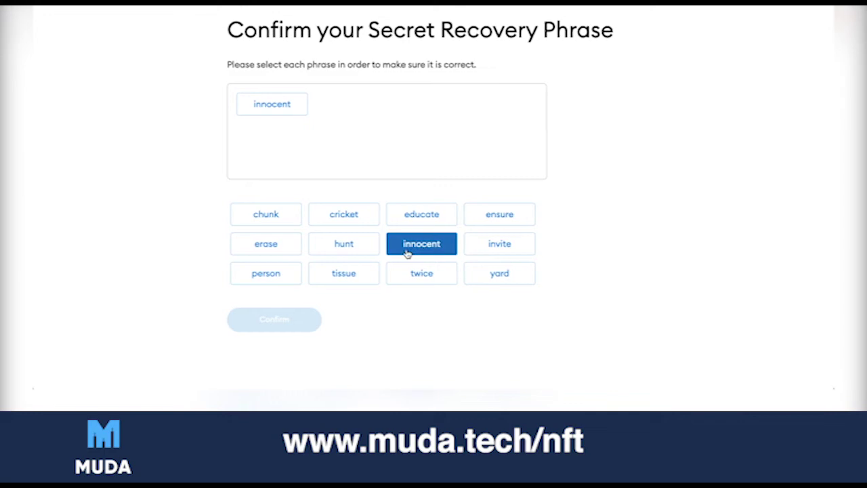
click(361, 223)
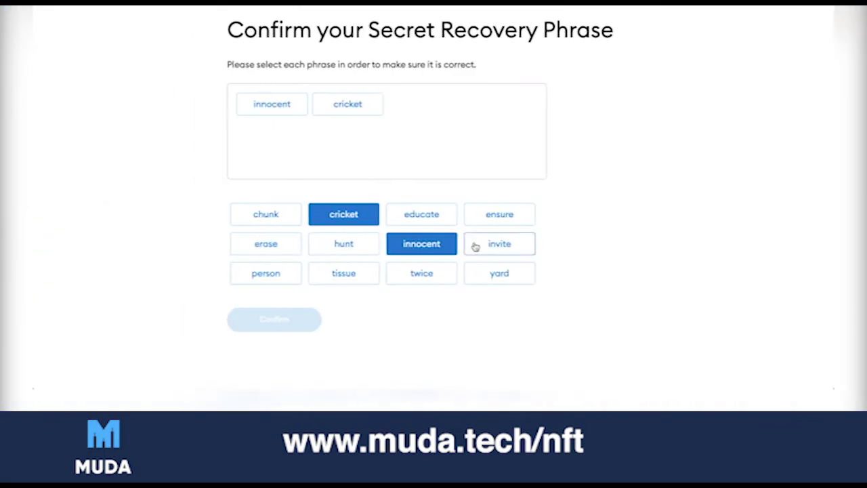
click(276, 217)
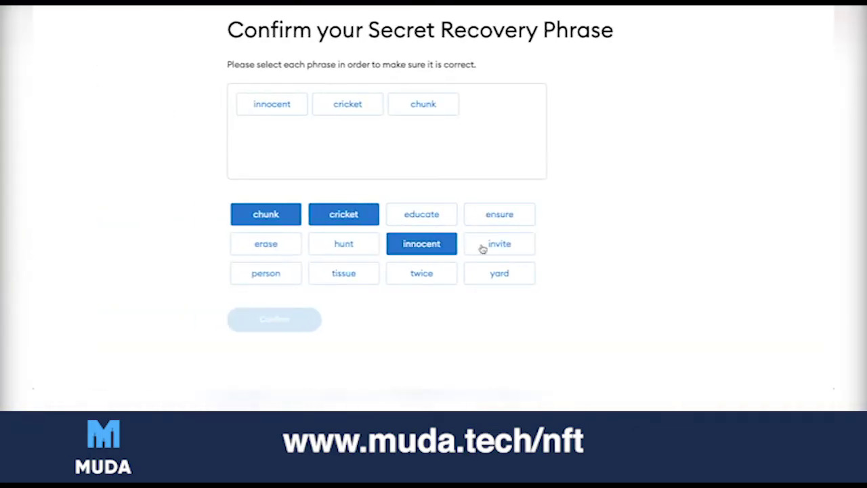
click(498, 246)
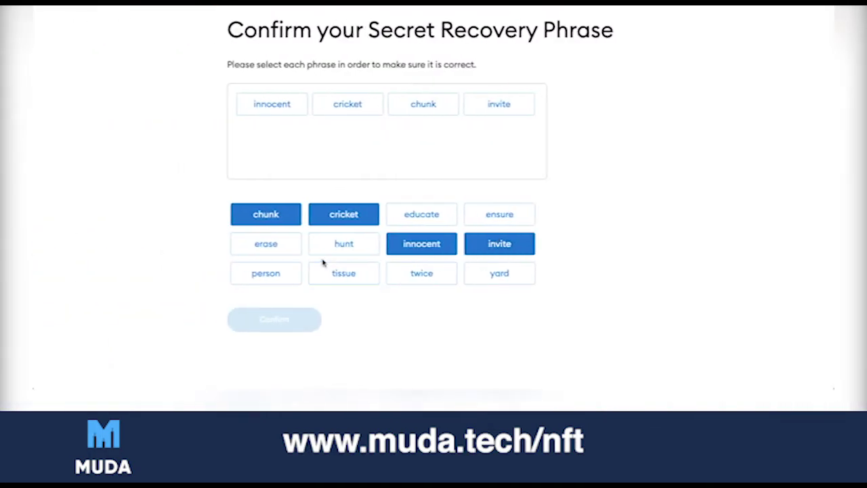
click(43, 273)
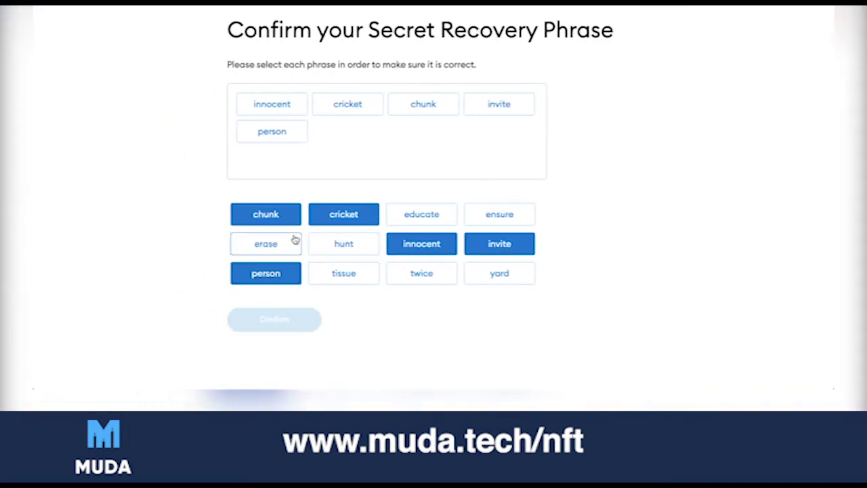
click(290, 243)
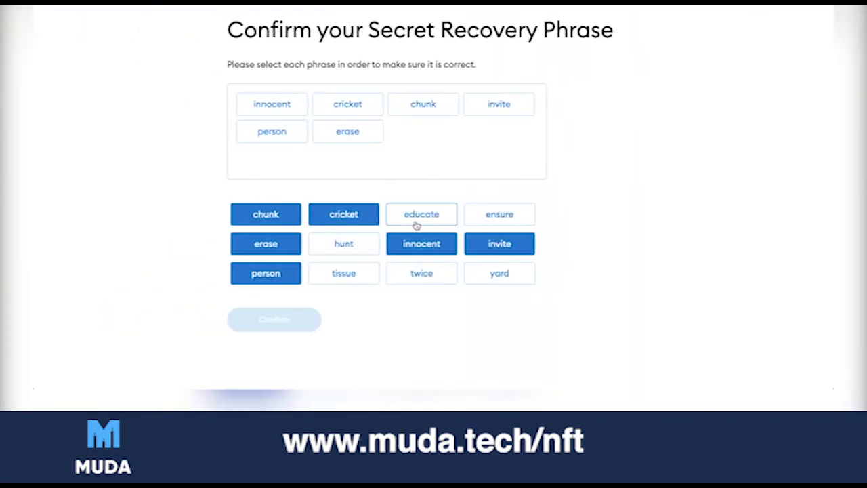
click(495, 274)
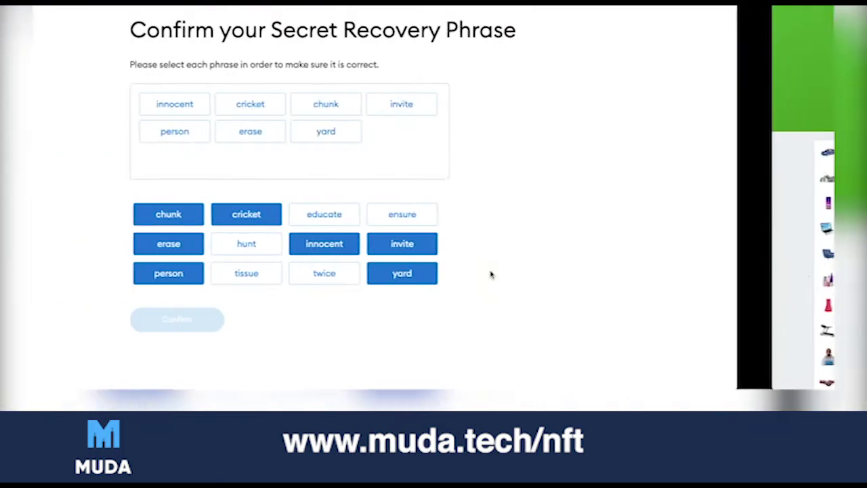
- Select the last five words, confirm the phrase, and finish setup at the 0 ETH wallet
click(364, 252)
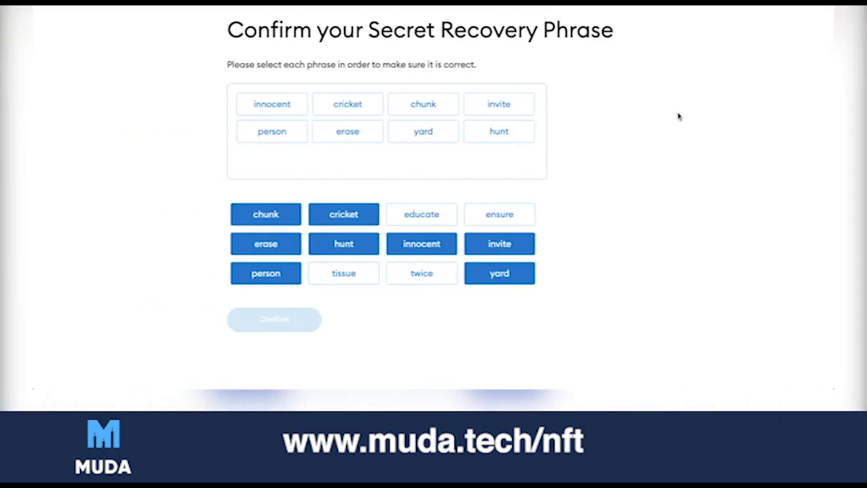
click(355, 282)
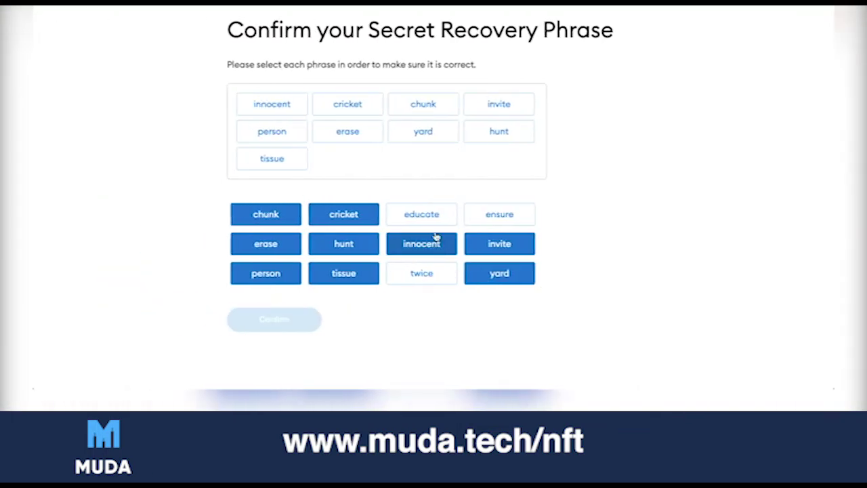
click(428, 218)
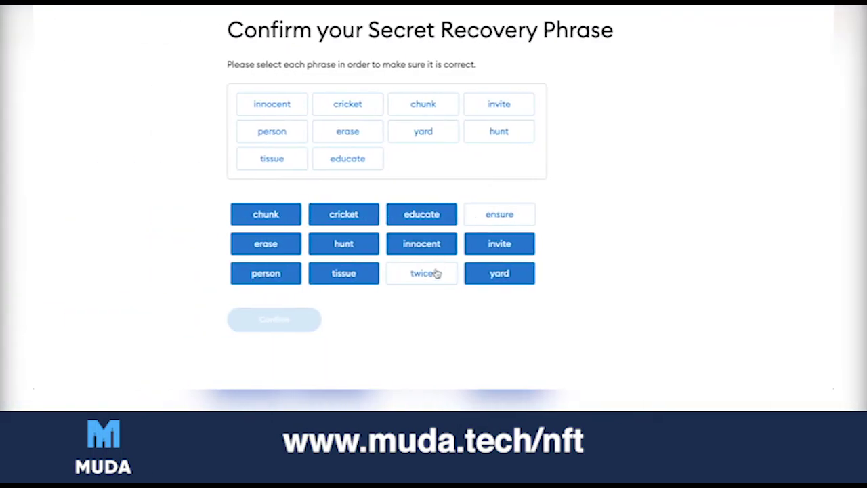
click(434, 274)
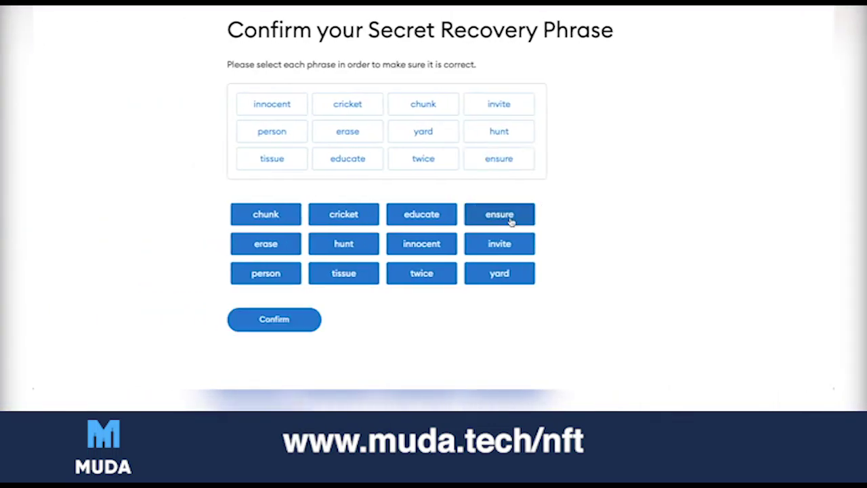
click(512, 220)
click(295, 328)
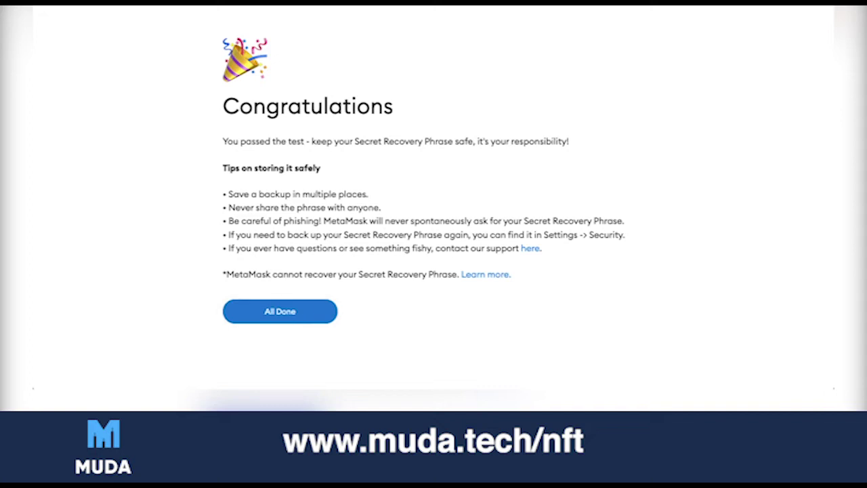
click(284, 317)
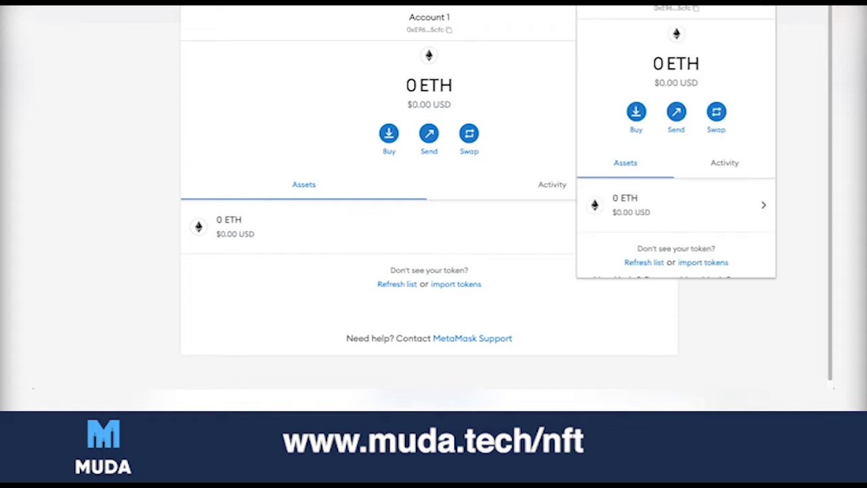
- Open MetaMask's network dropdown and check that only Ethereum Mainnet is listed
click(702, 12)
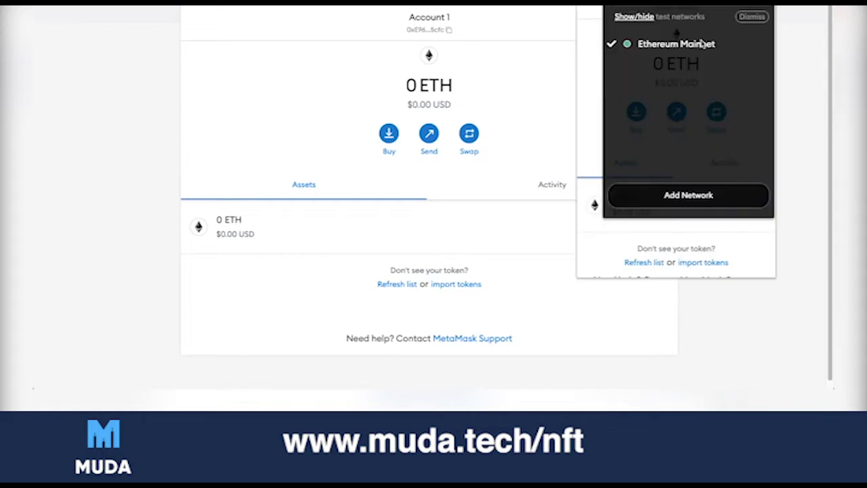
double_click(427, 17)
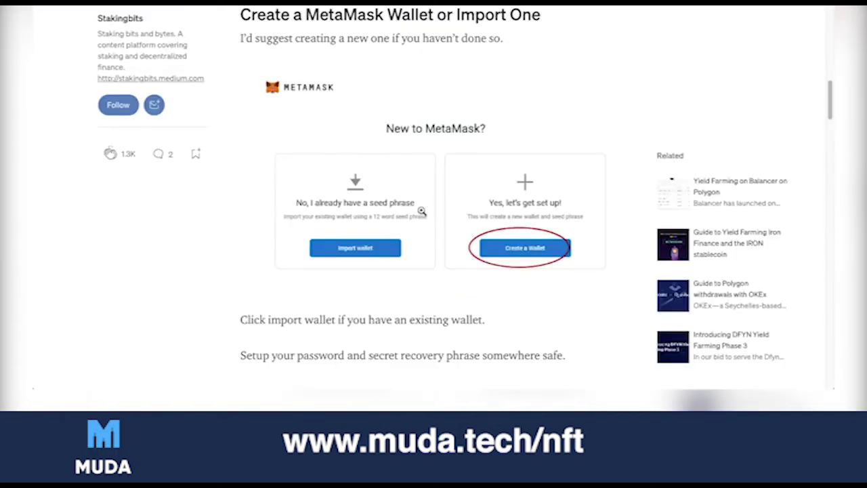
scroll(420, 212, down, 5)
scroll(422, 214, down, 1)
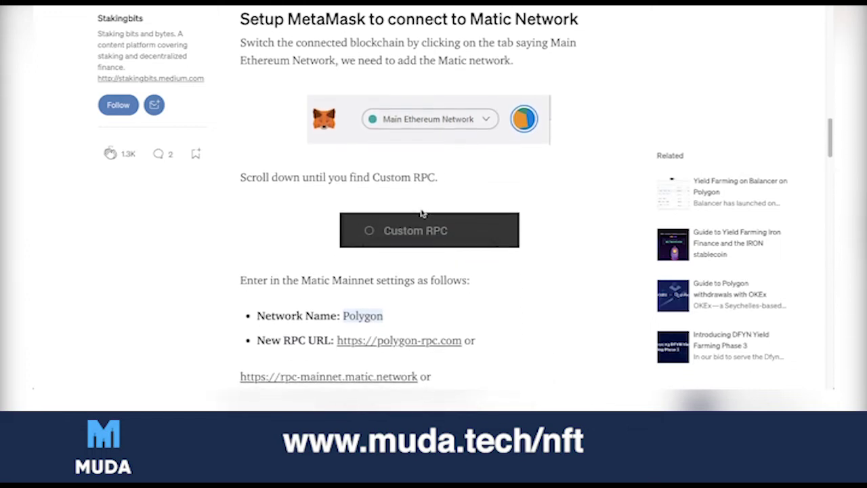
scroll(421, 214, down, 1)
scroll(416, 132, up, 1)
scroll(416, 133, up, 1)
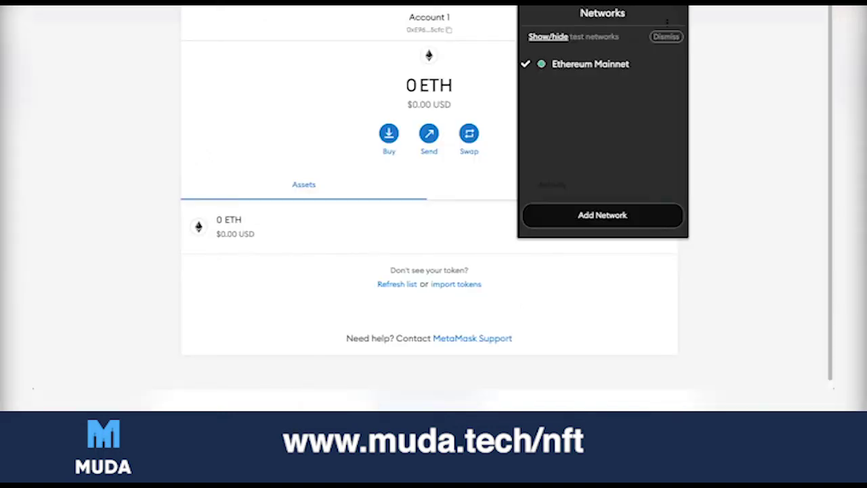
- Add a new network and fill Network Name with 'Polygon' copied from the guide
click(612, 217)
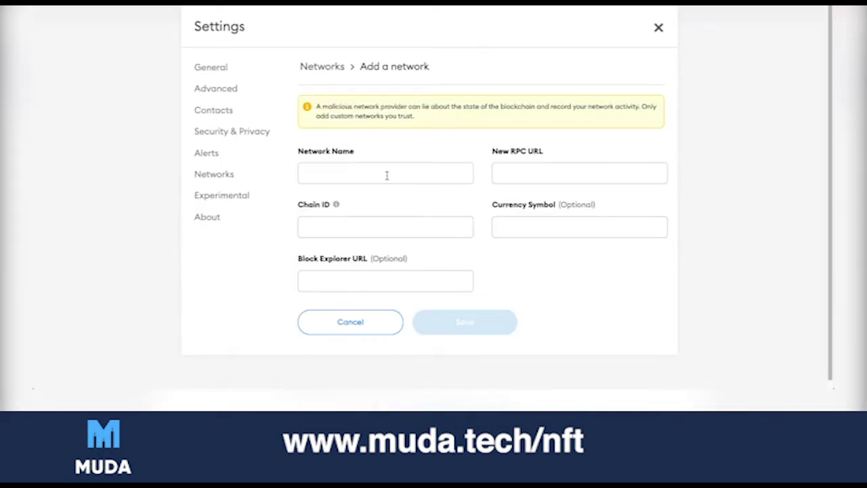
click(387, 175)
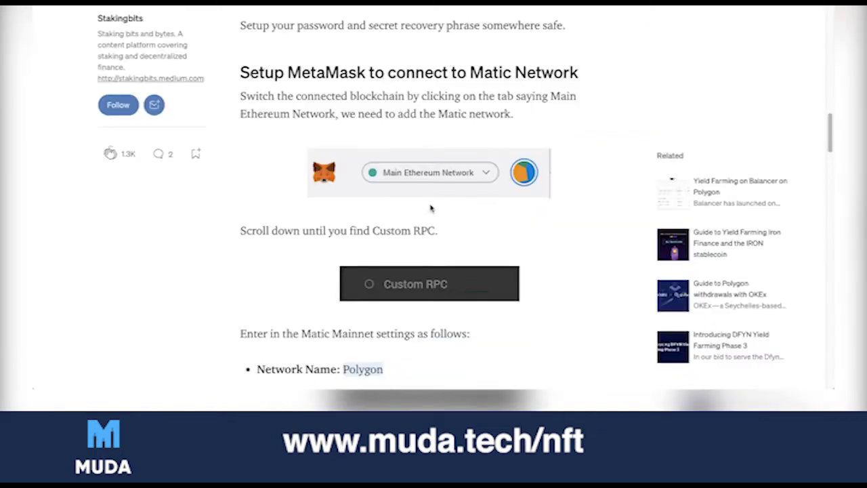
scroll(432, 207, down, 3)
double_click(372, 231)
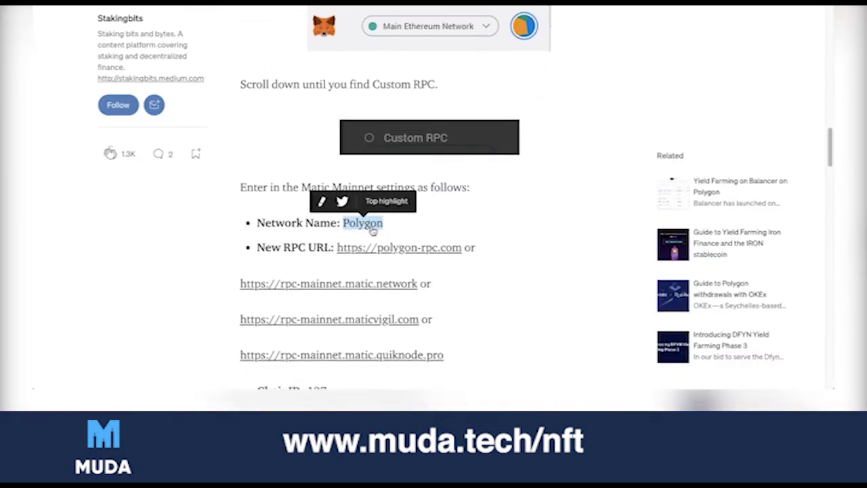
key(ctrl+c)
double_click(383, 228)
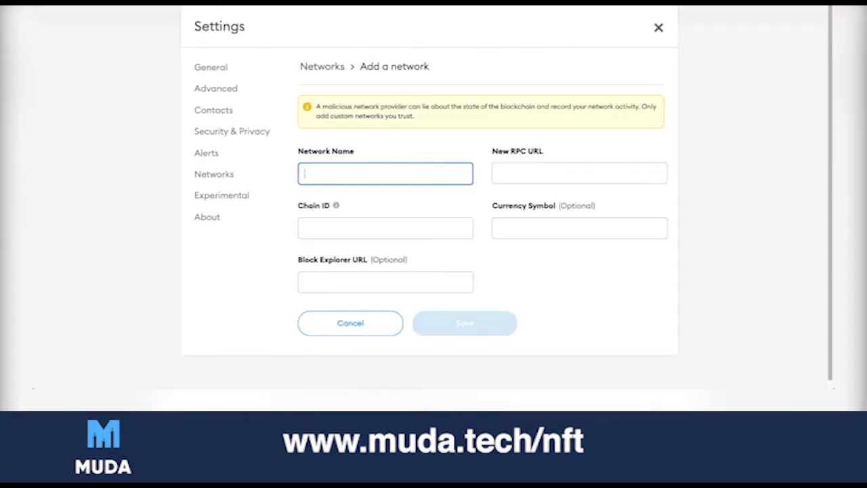
text(Polygon)
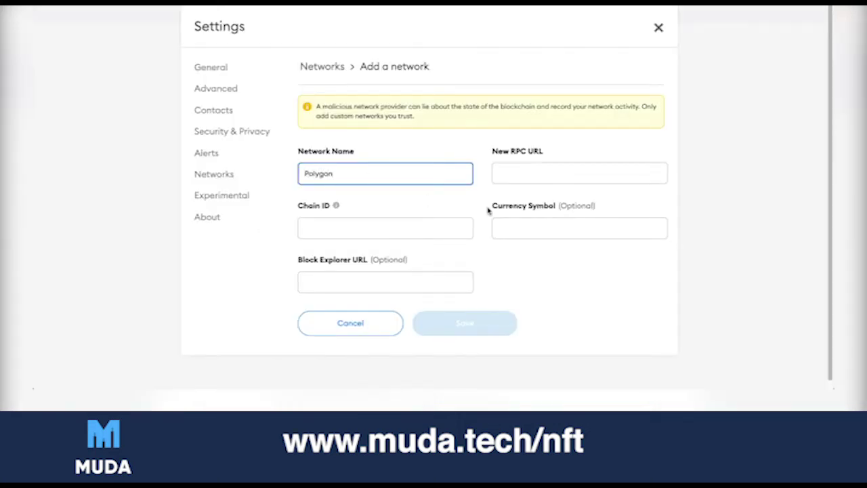
click(515, 172)
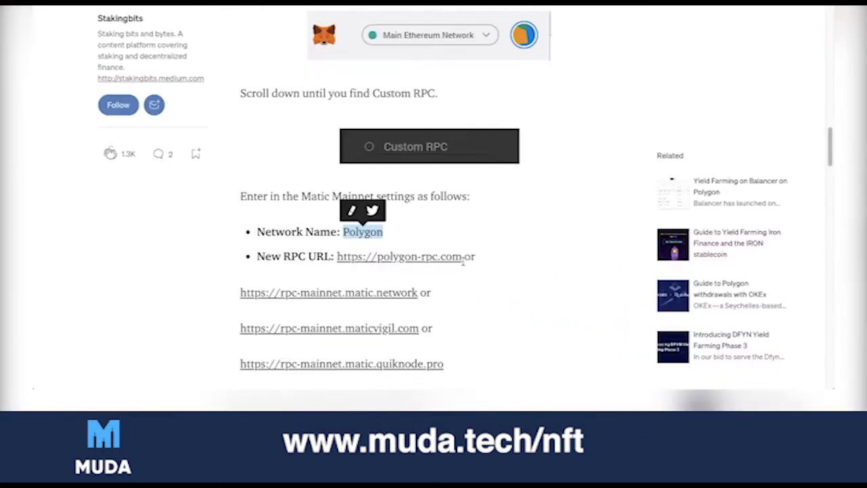
drag(464, 260, 341, 264)
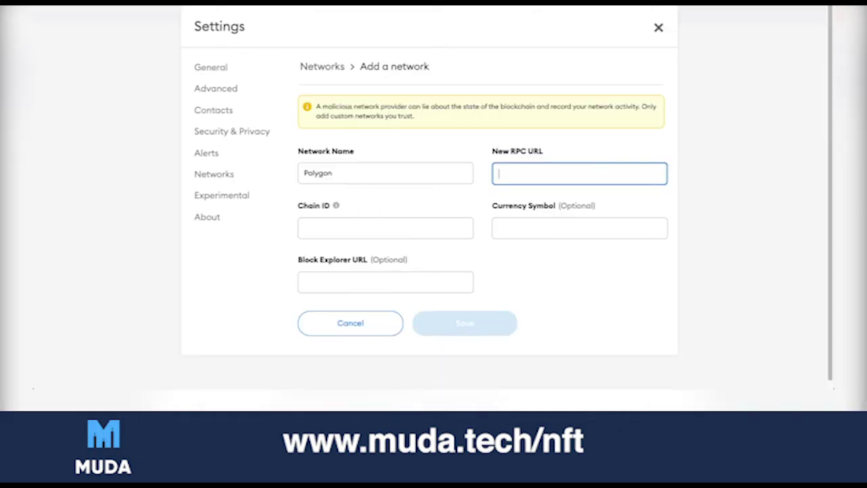
key(ctrl+v)
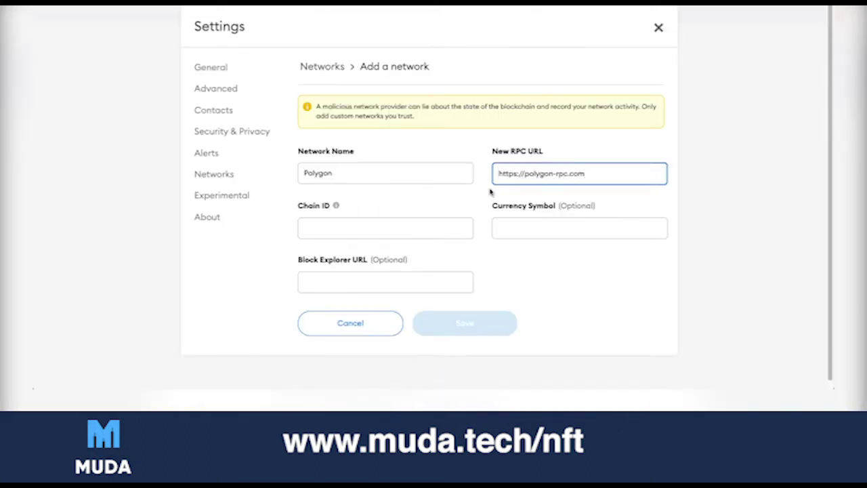
click(387, 227)
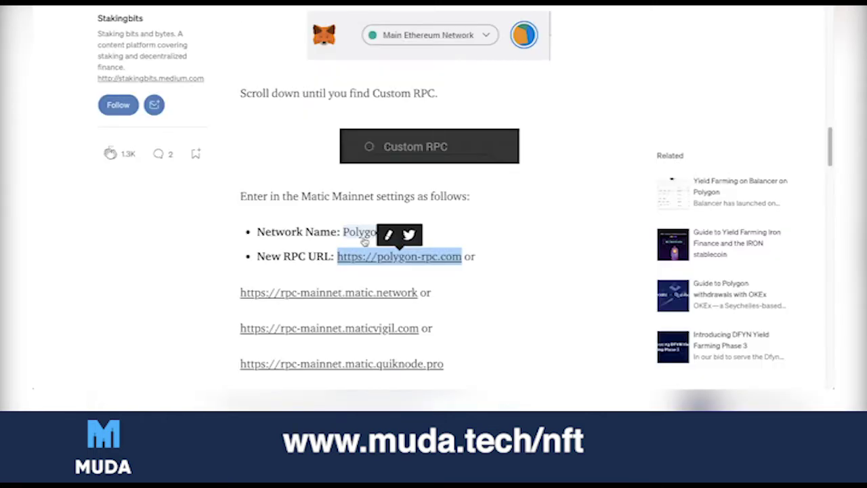
- Copy chain ID 137 and currency symbol MATIC from the article into the network form
scroll(365, 241, down, 2)
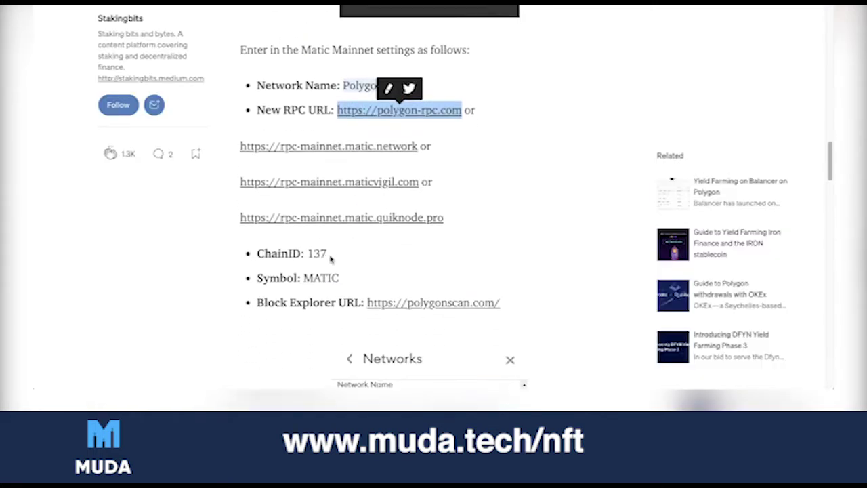
drag(327, 254, 306, 264)
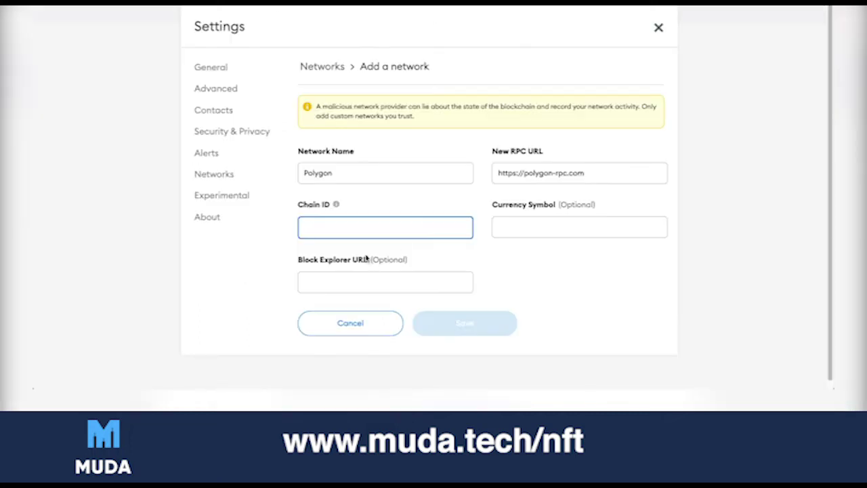
key(ctrl+v)
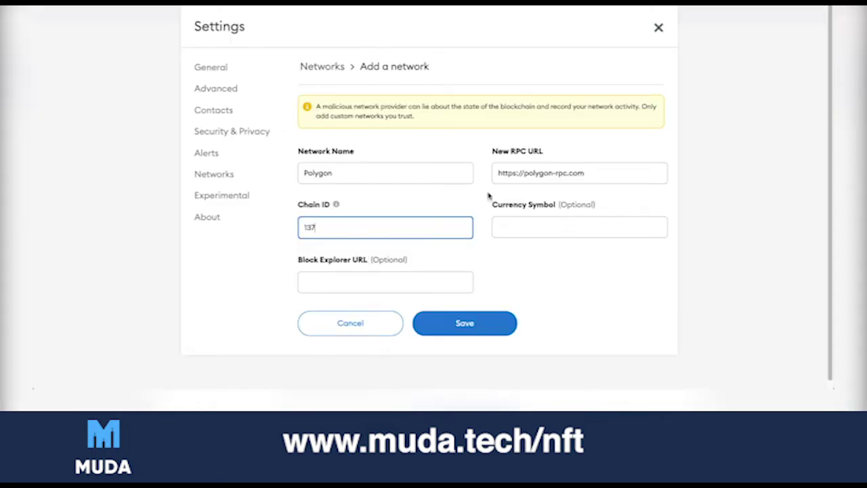
click(493, 201)
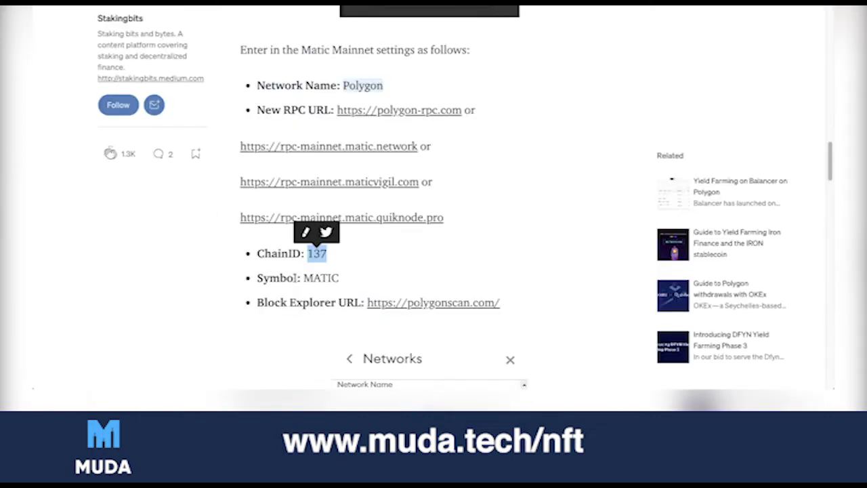
drag(341, 277, 306, 281)
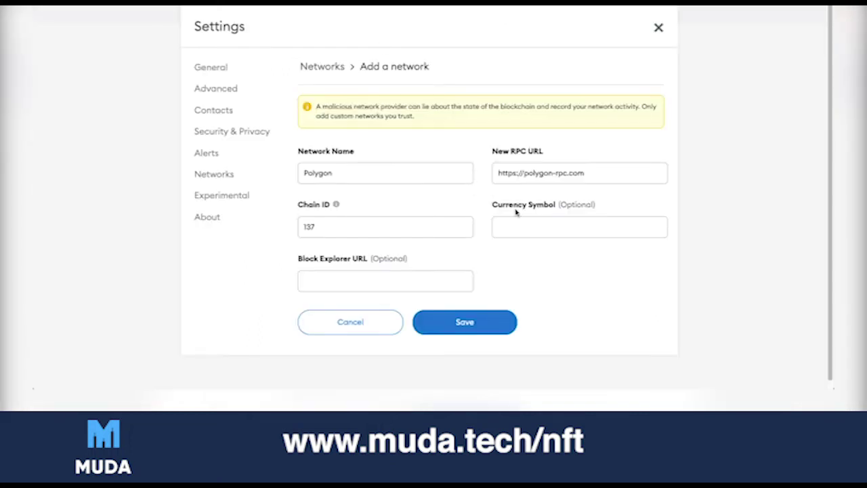
click(513, 226)
key(ctrl+v)
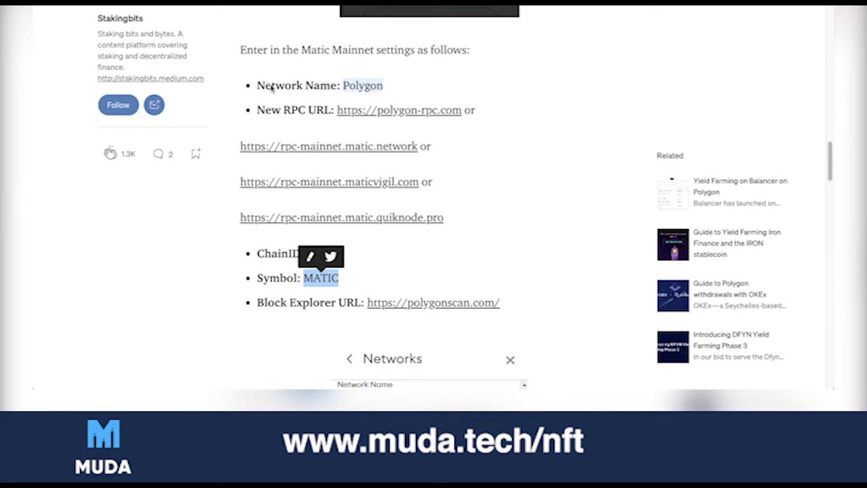
click(416, 256)
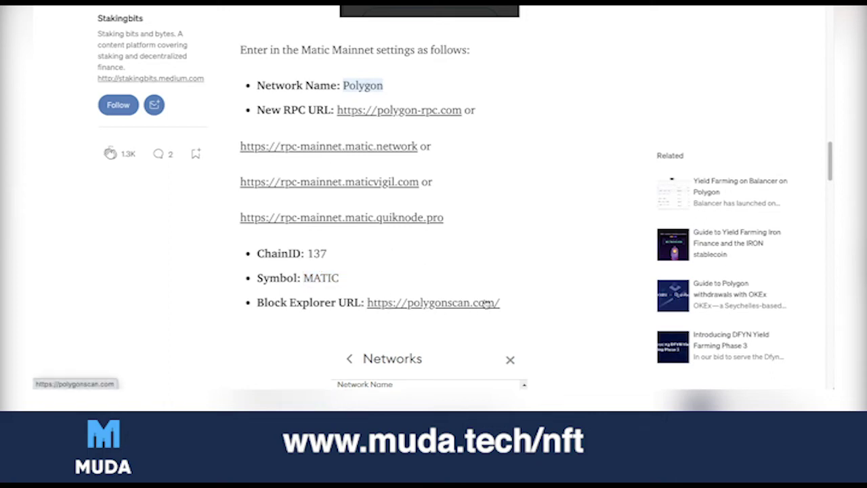
drag(509, 309, 370, 313)
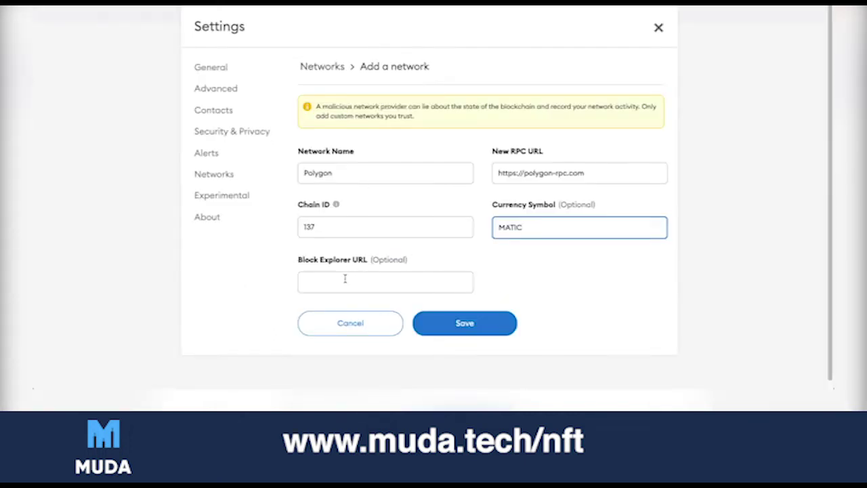
click(345, 279)
key(ctrl+v)
click(469, 332)
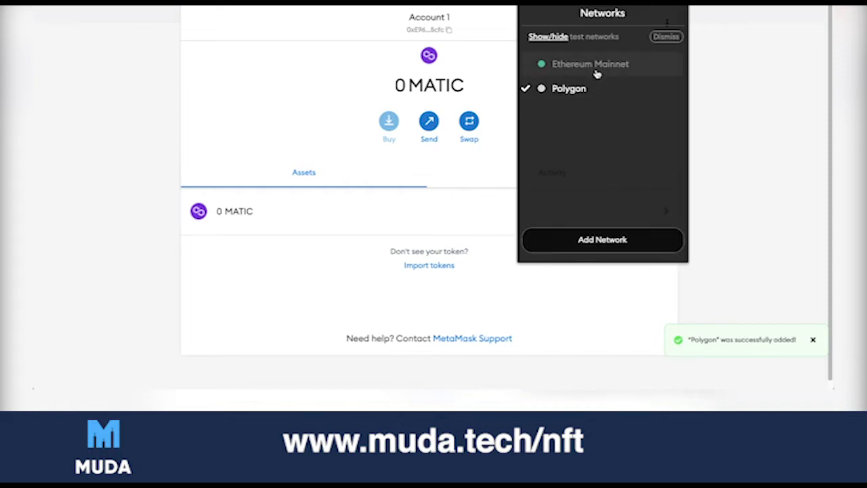
- Switch the wallet to Ethereum Mainnet, then back to Polygon showing 0 MATIC
click(776, 63)
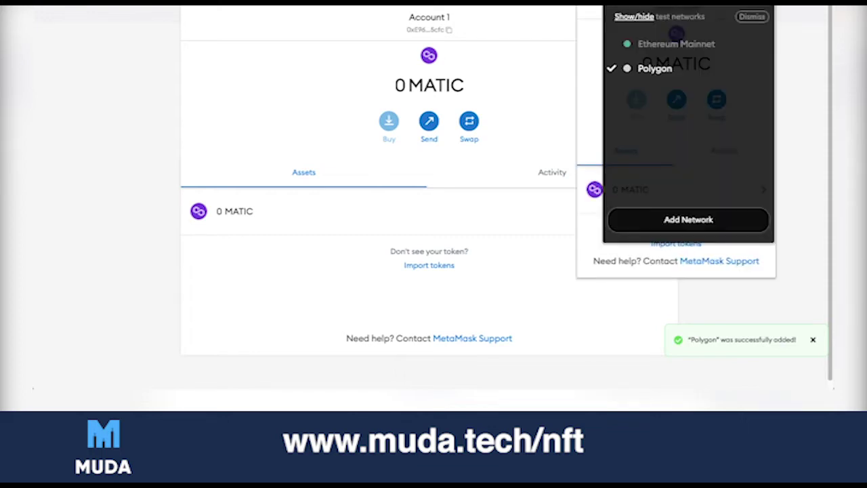
click(691, 44)
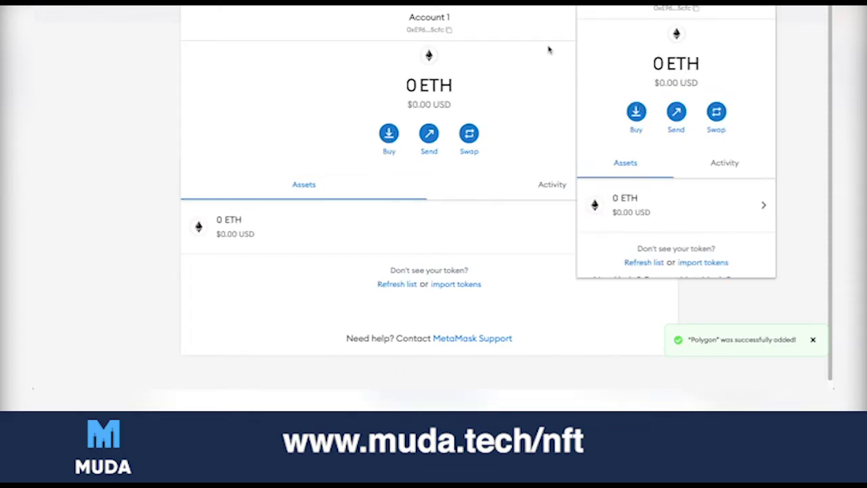
click(687, 68)
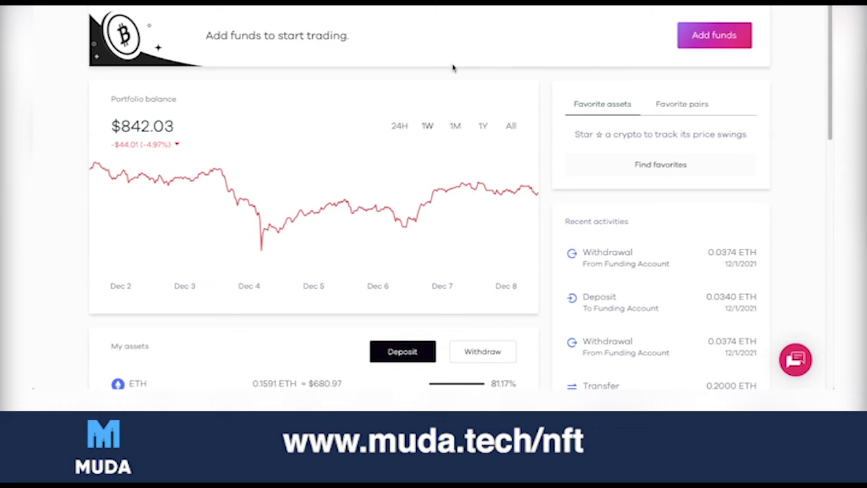
scroll(453, 68, up, 1)
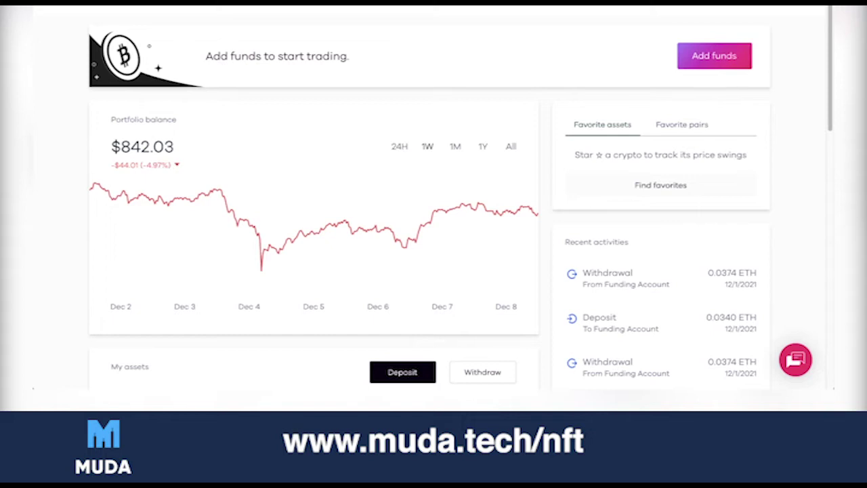
- Focus the browser address bar over the Okcoin dashboard to show its suggestions
key(ctrl+l)
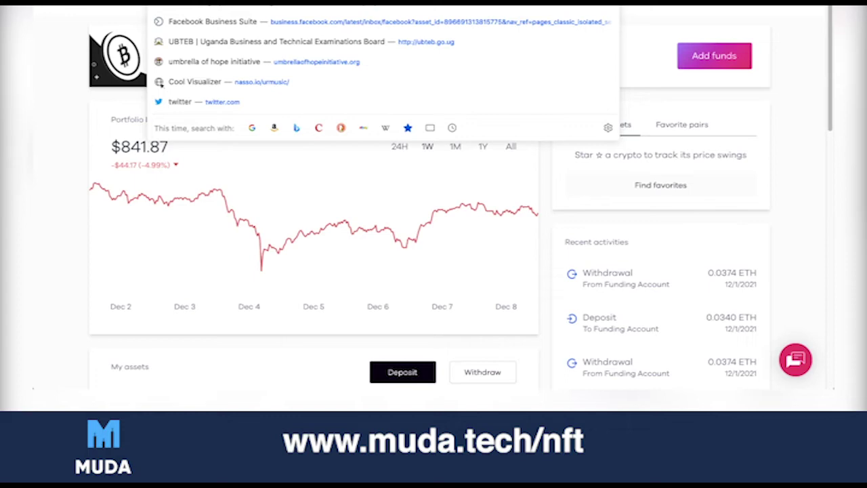
- Search Google for crypto in a new tab and scroll through the results
key(Escape)
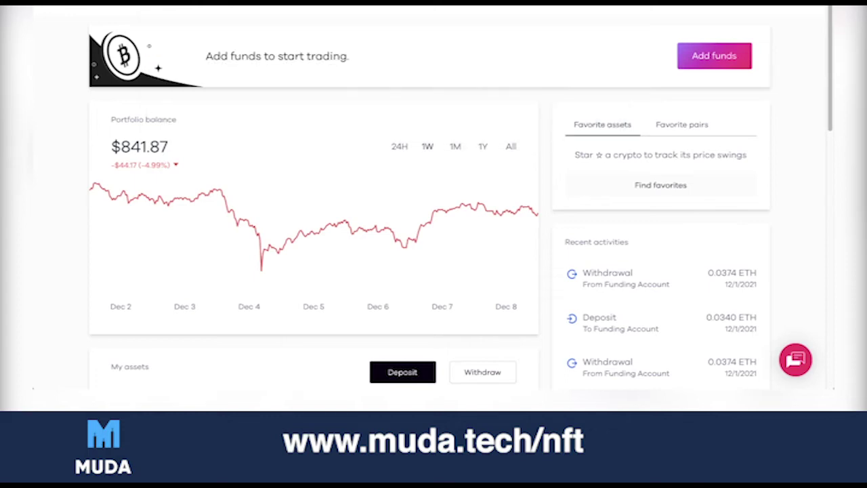
key(ctrl+t)
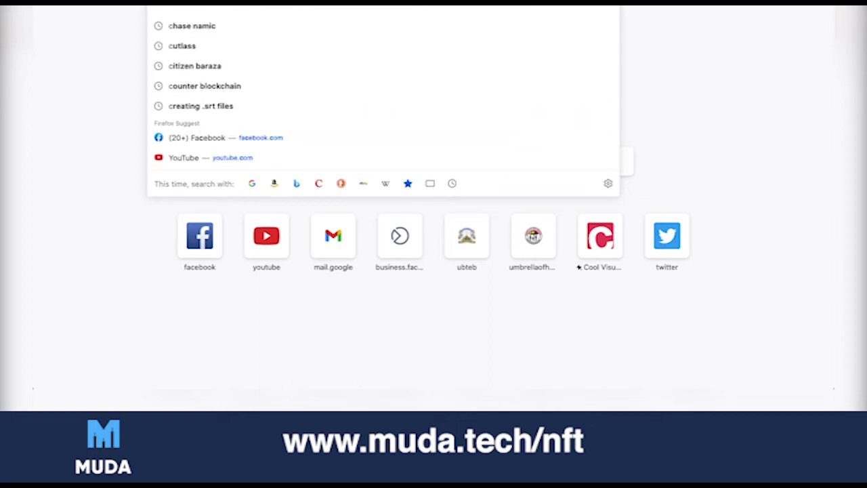
text(ry)
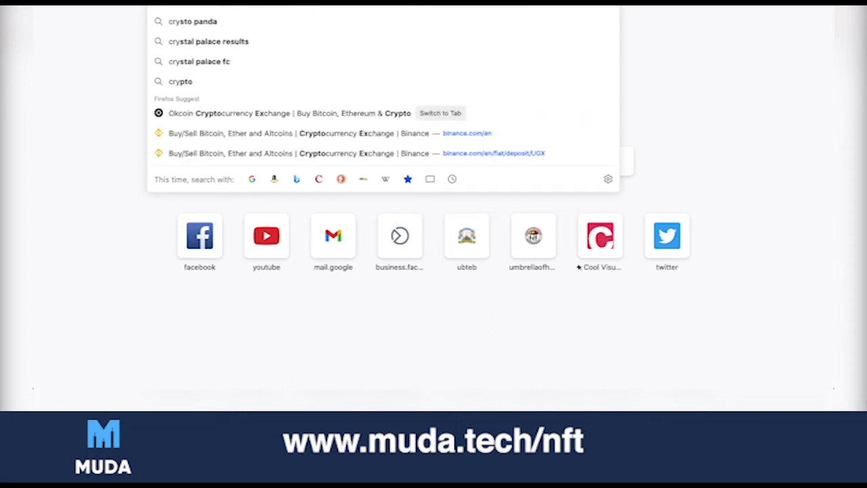
key(Return)
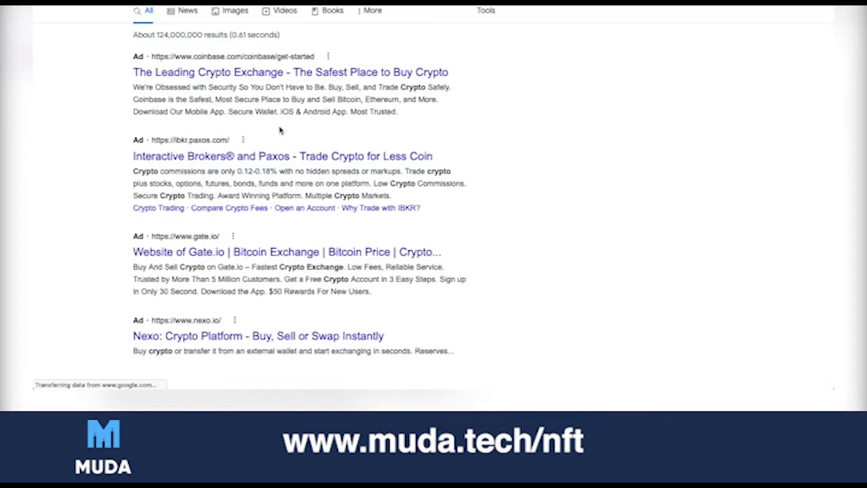
scroll(281, 130, down, 4)
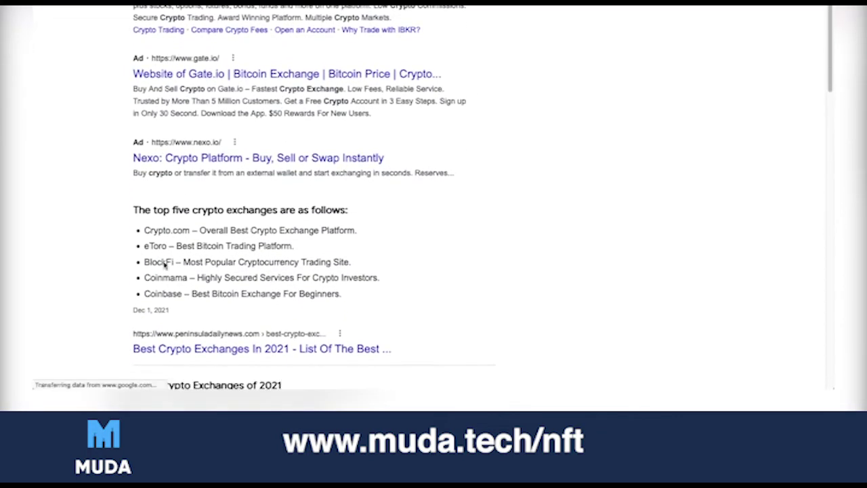
scroll(202, 231, down, 1)
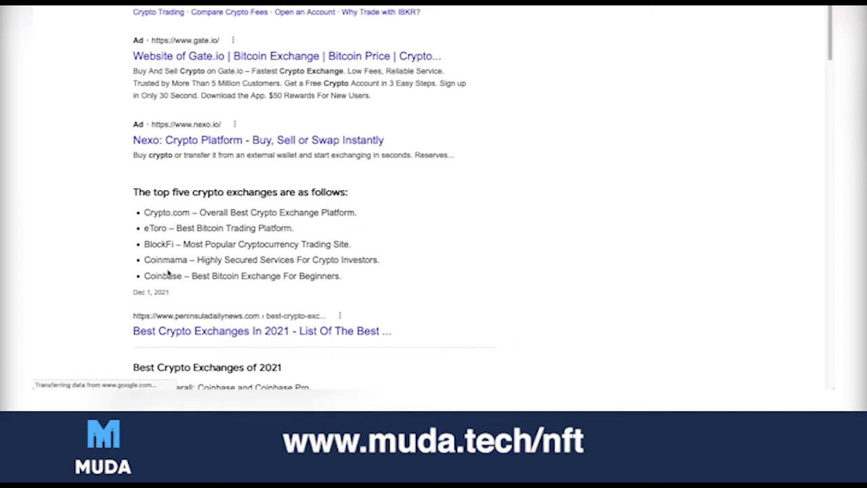
scroll(170, 273, down, 3)
scroll(169, 268, down, 1)
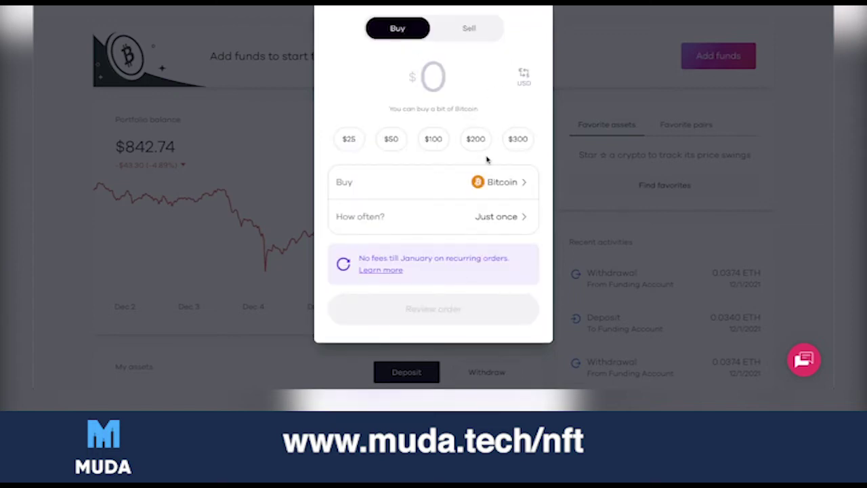
- Change the crypto to buy from Bitcoin to Polygon (MATIC) by searching the list
click(499, 183)
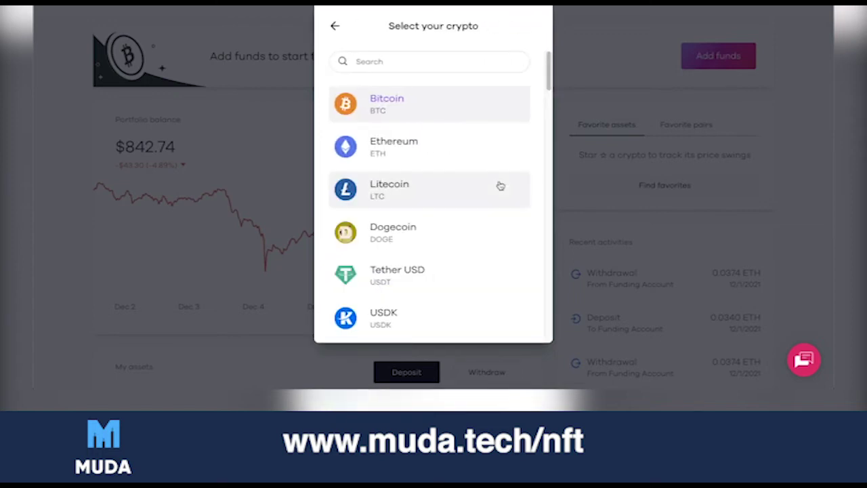
click(410, 62)
text(MAR)
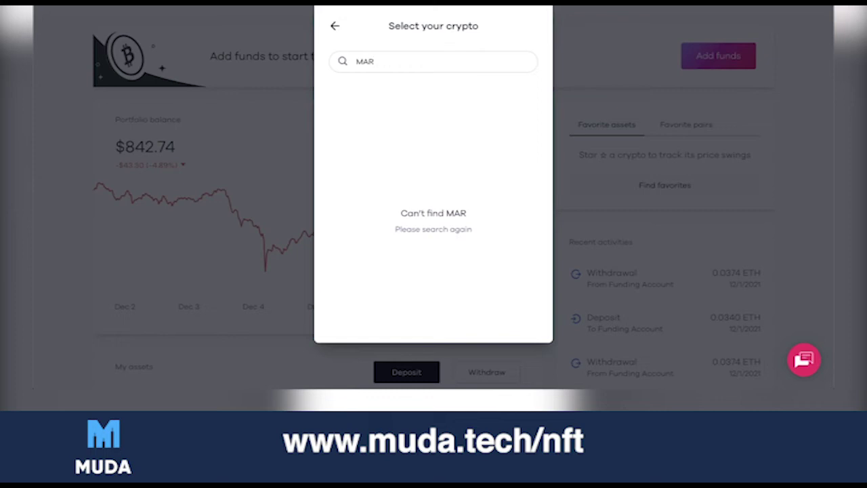
key(BackSpace)
text(TC)
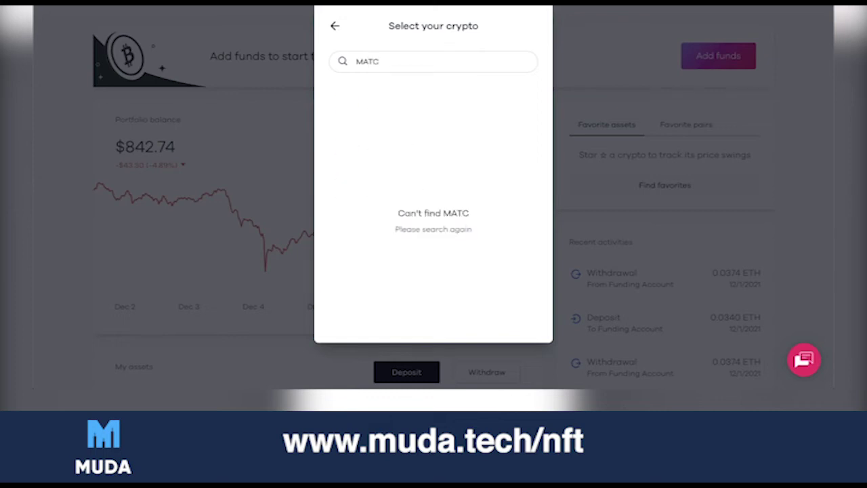
key(BackSpace)
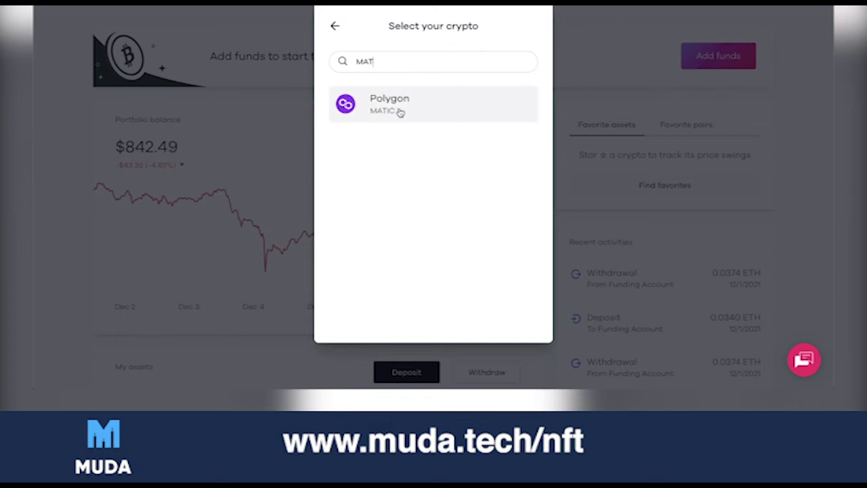
click(400, 113)
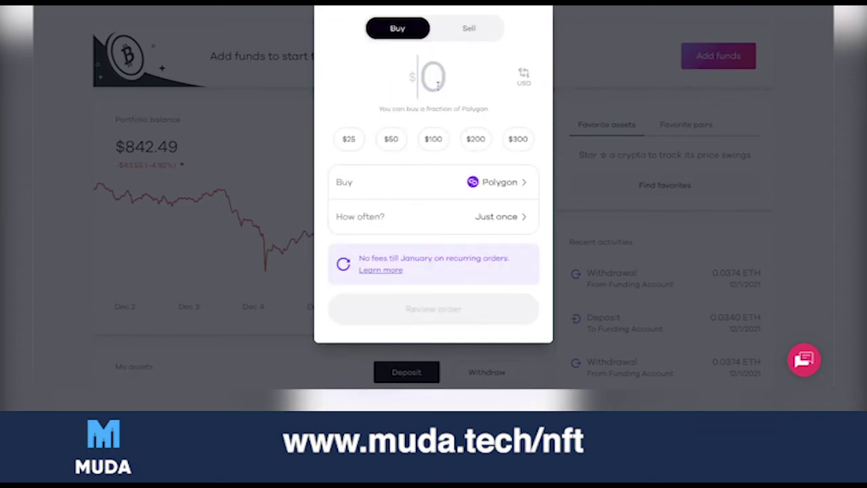
- Enter a $50 amount, preview the order summary, then close the buy form unordered
text(100)
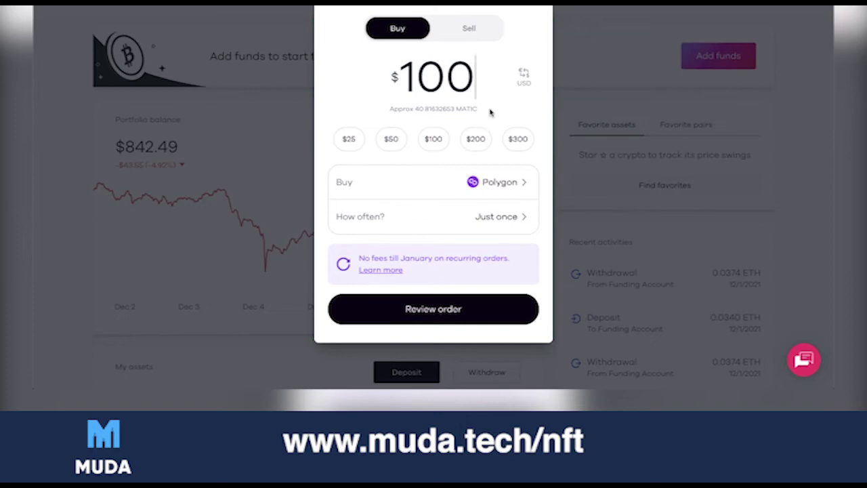
key(BackSpace)
key(BackSpace)
key(BackSpace)
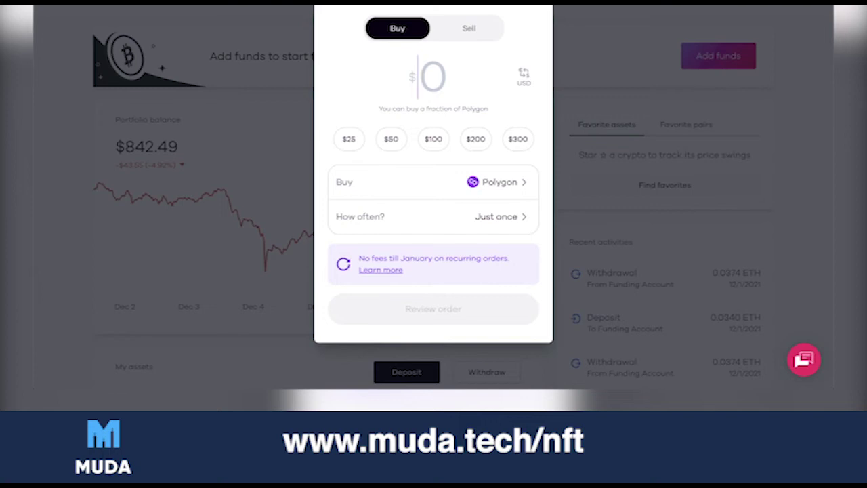
text(50)
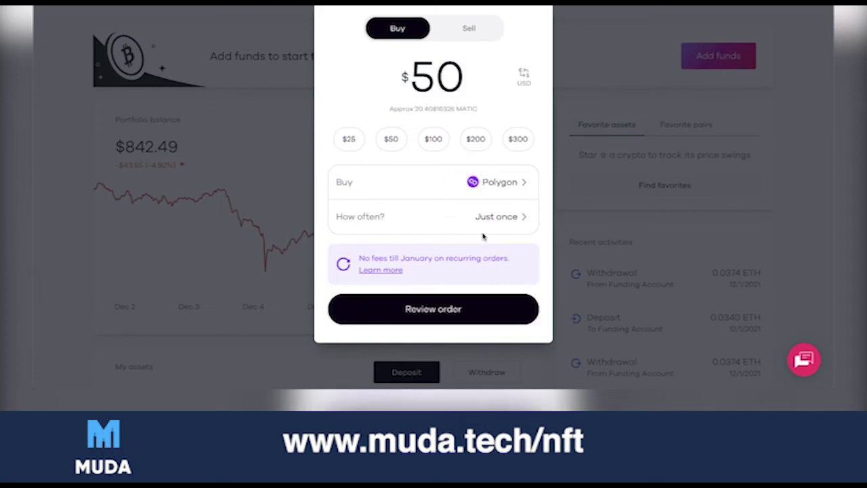
click(454, 319)
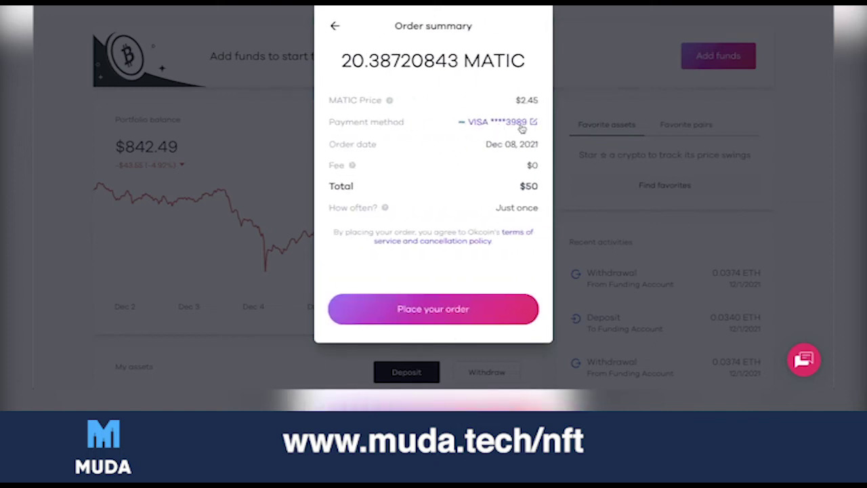
click(336, 26)
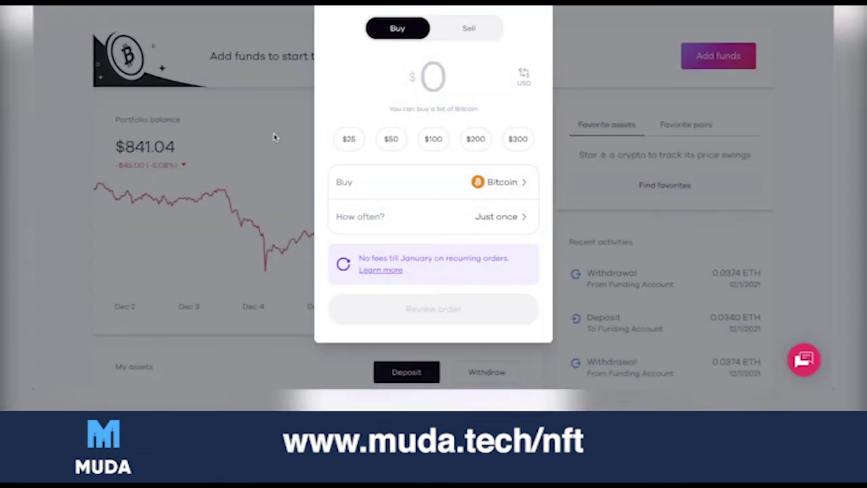
click(610, 39)
scroll(404, 77, down, 4)
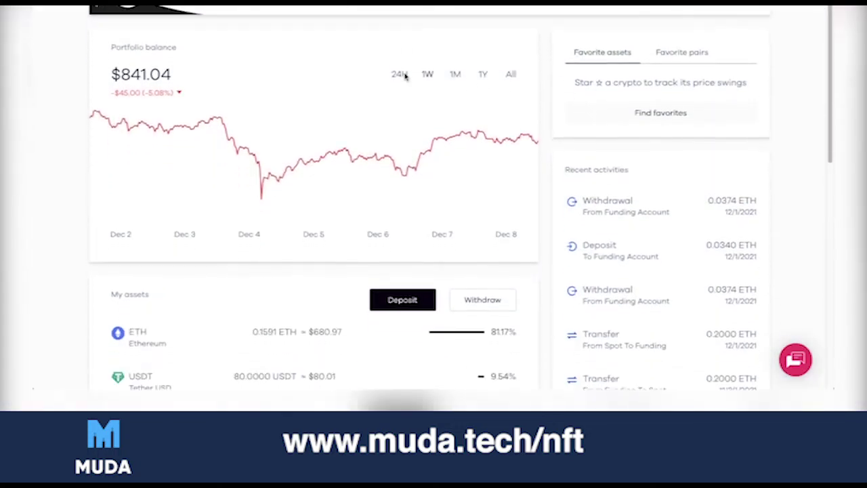
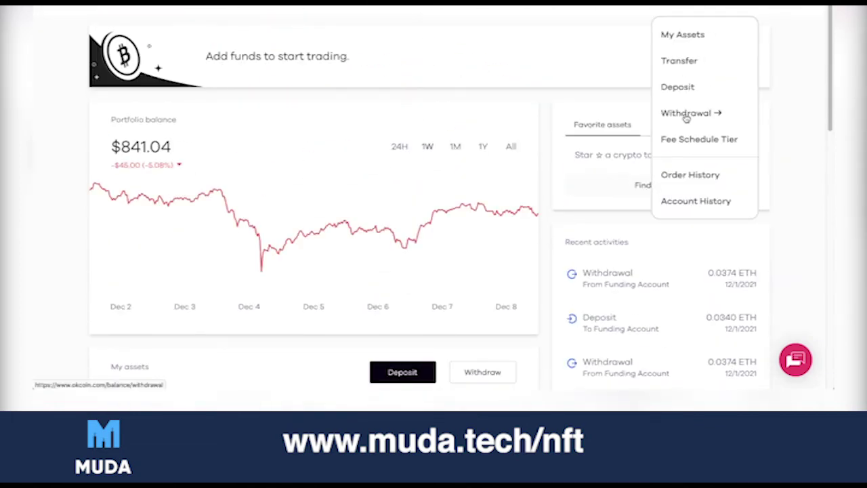
- Begin a withdrawal from the held assets listed under My assets
scroll(447, 99, down, 2)
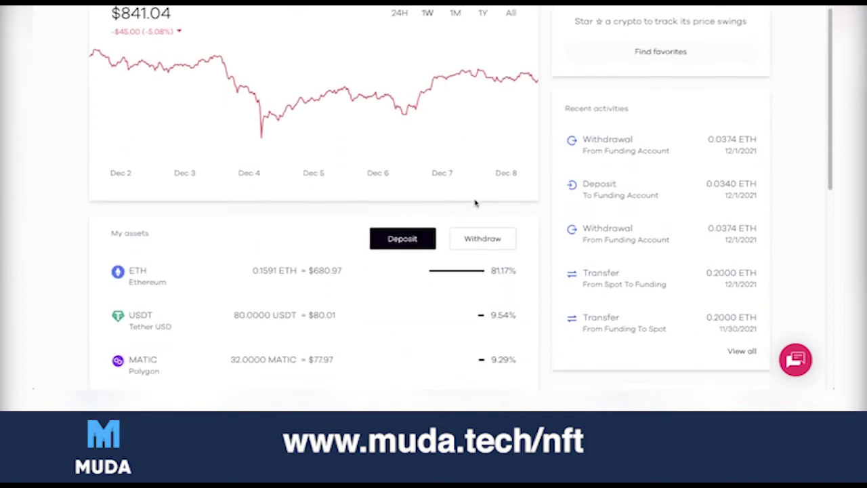
click(476, 240)
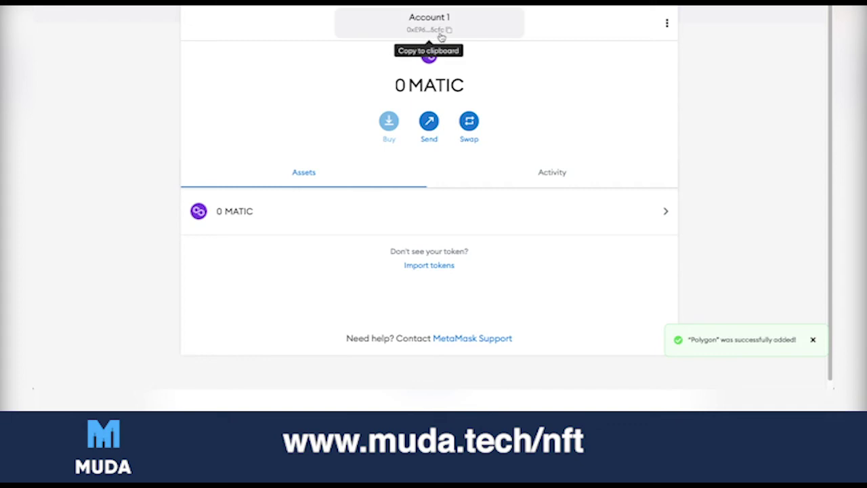
- Show Account 1's details with its wallet address and QR code
click(667, 24)
click(648, 16)
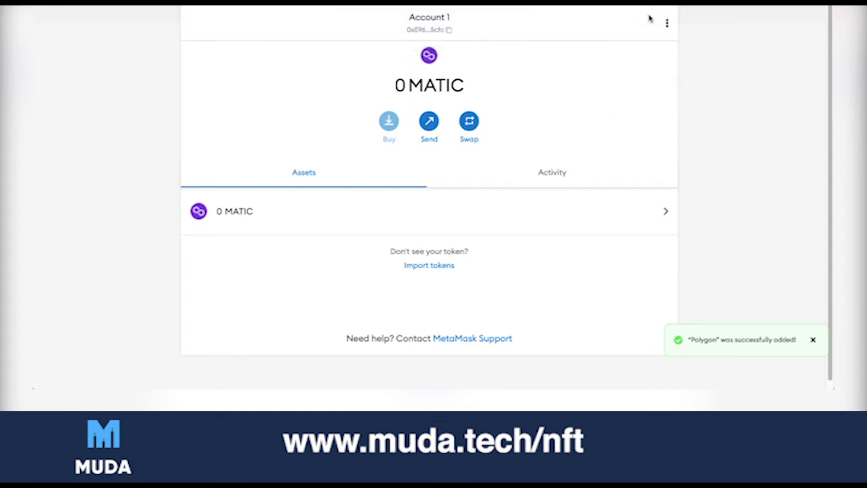
click(667, 24)
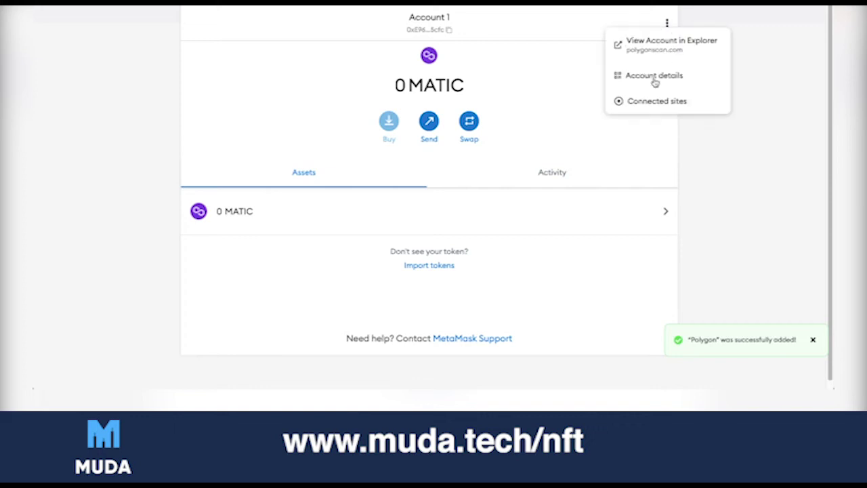
click(656, 80)
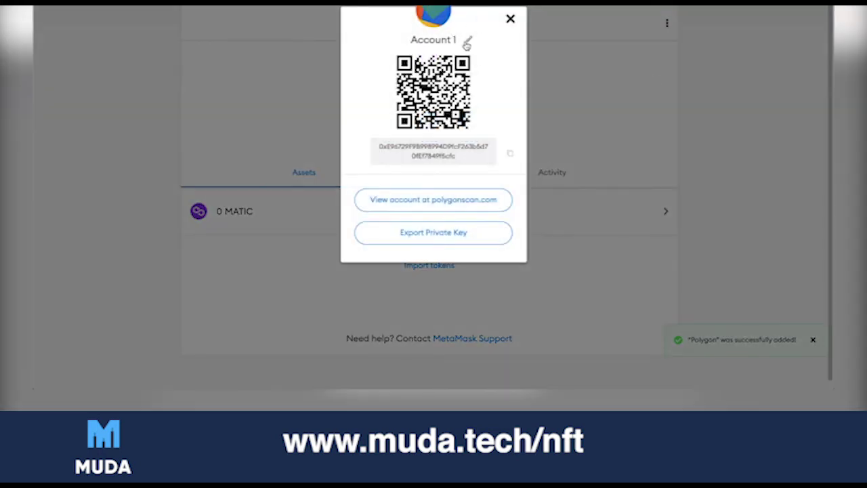
- Rename the account to BurnWallet1 and copy its wallet address
click(469, 40)
triple_click(469, 40)
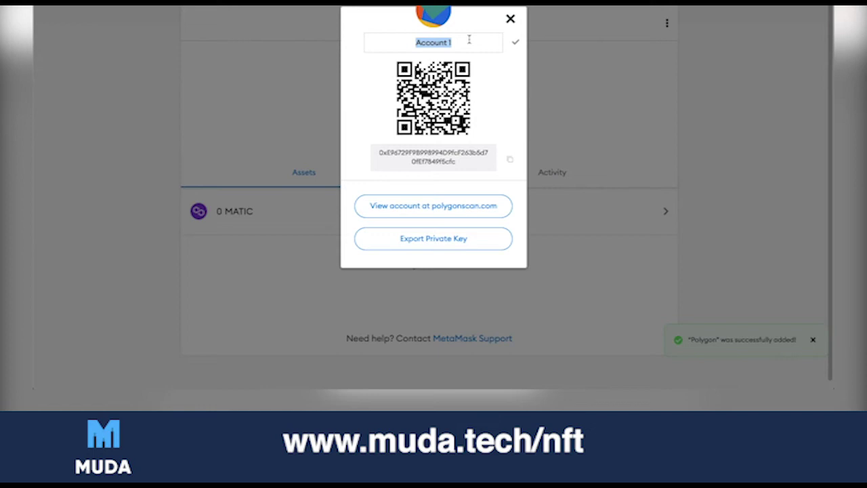
text(BurnWa)
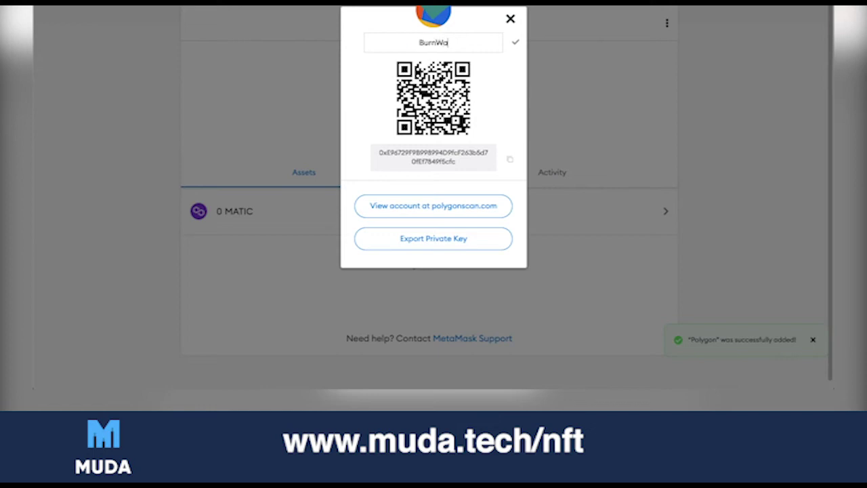
text(llet1)
click(437, 158)
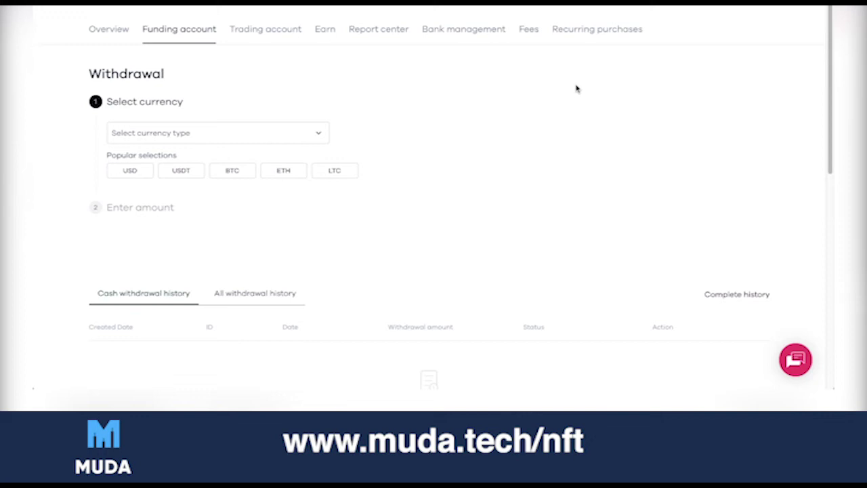
- Search the currency list for MA and choose MATIC to withdraw
click(299, 140)
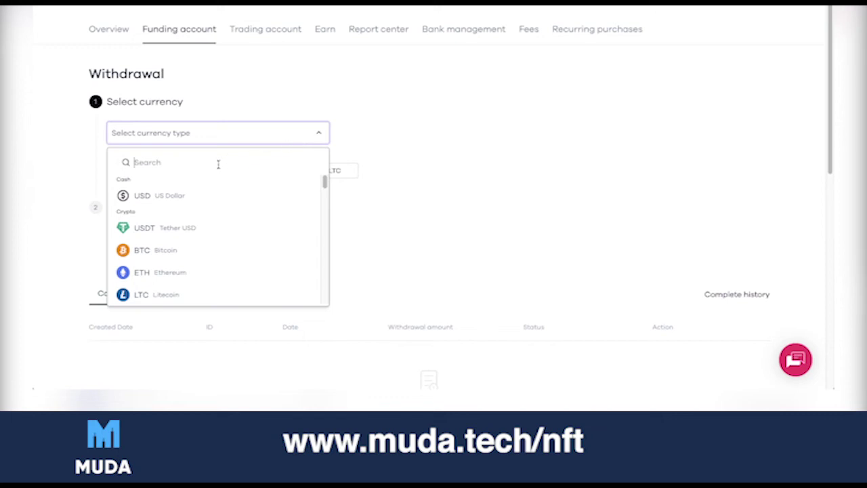
text(MAT)
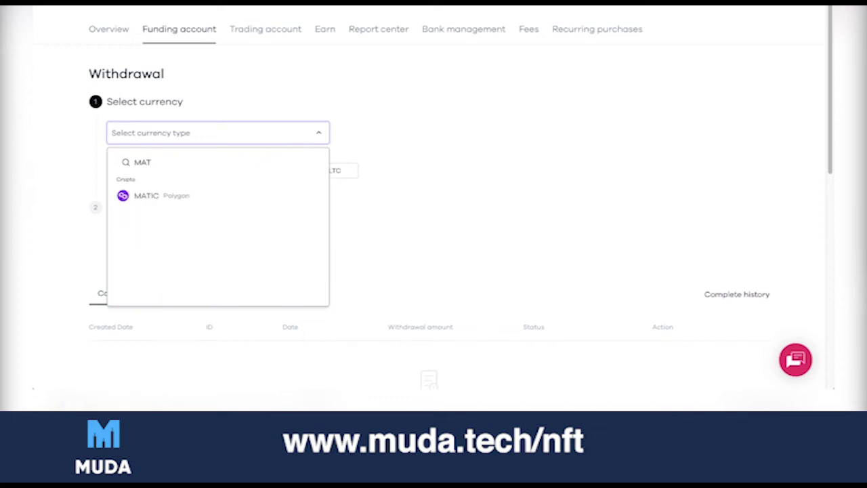
key(BackSpace)
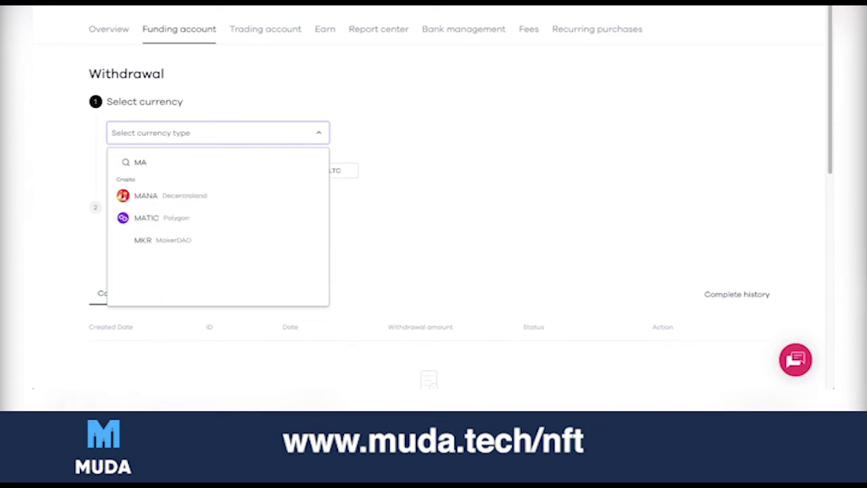
click(200, 220)
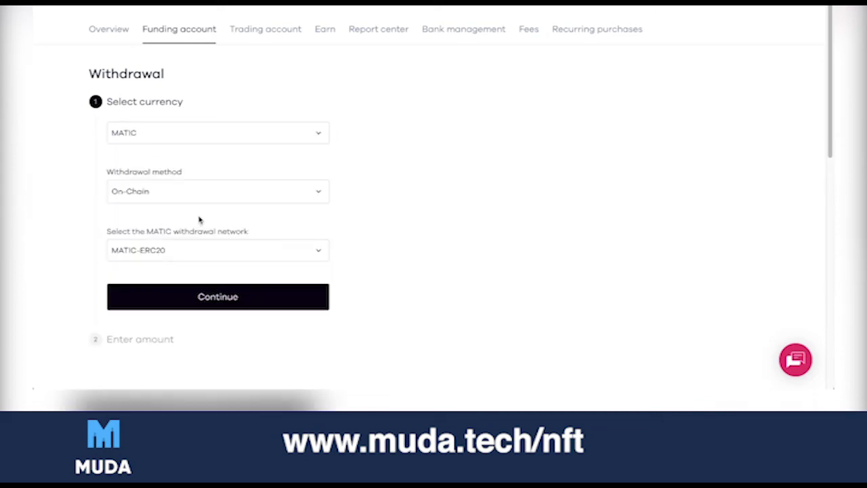
- Keep On-Chain as the withdrawal method and MATIC-ERC20 as the network
click(206, 197)
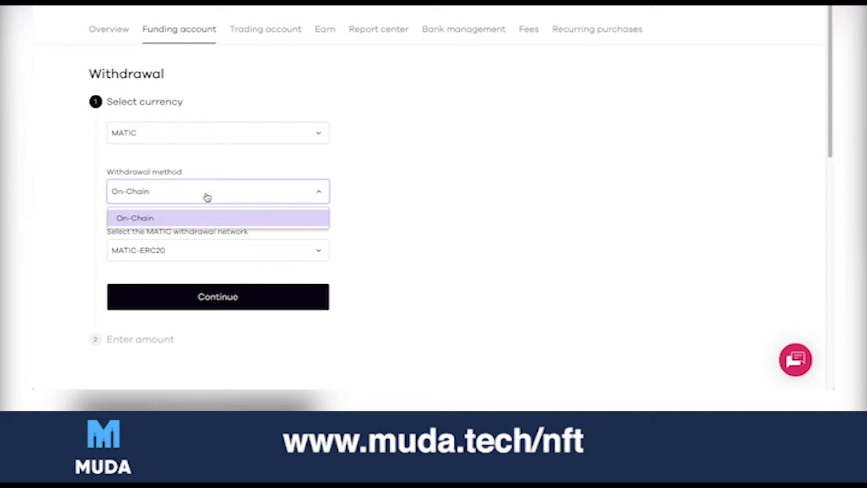
click(210, 222)
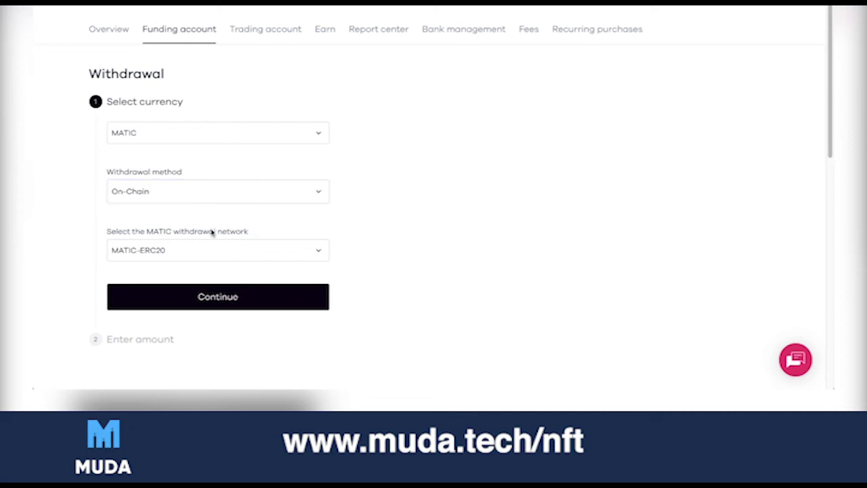
click(211, 245)
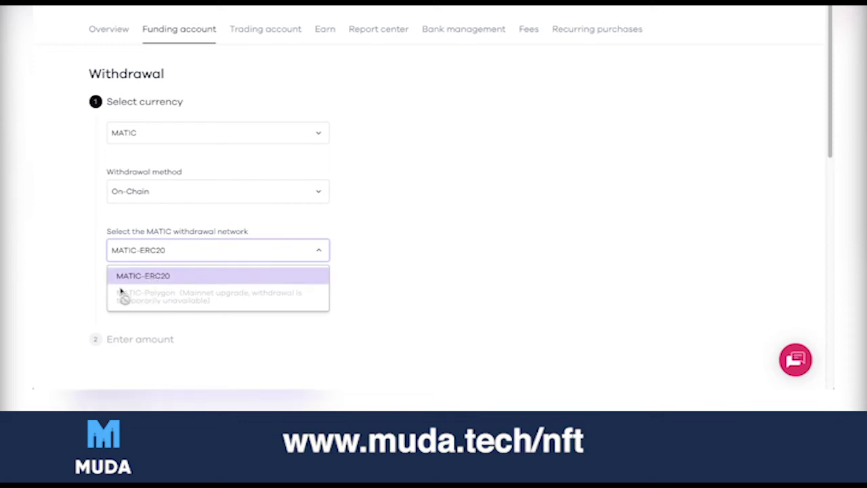
click(58, 273)
scroll(169, 299, down, 3)
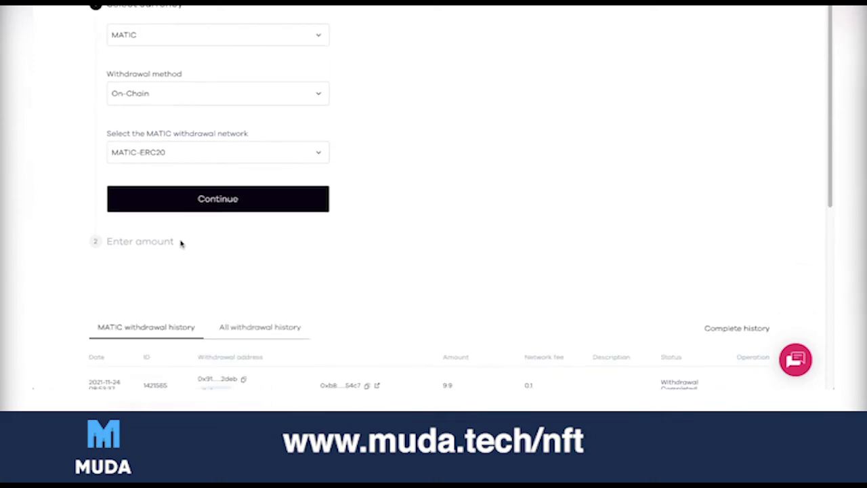
- Paste the MetaMask wallet address into the MATIC address field and verify it
click(209, 201)
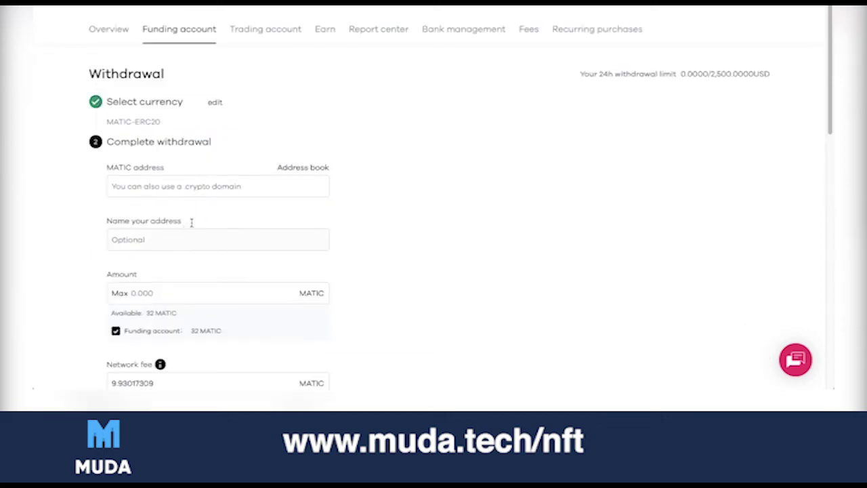
click(160, 187)
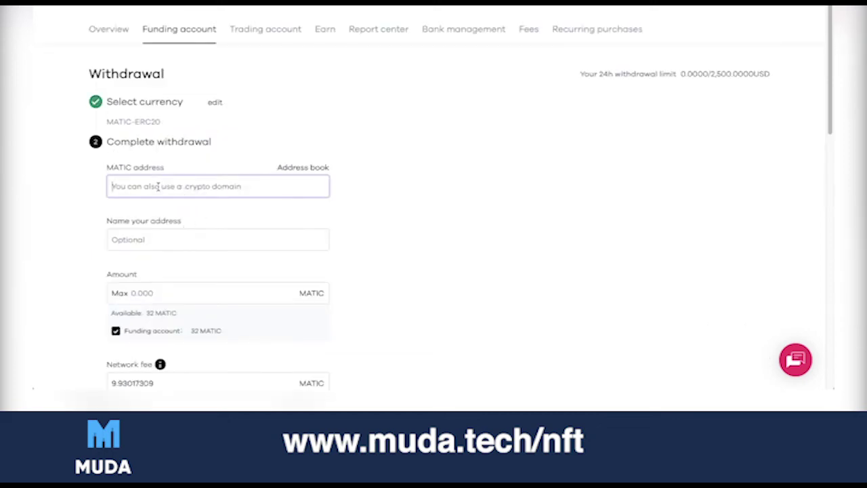
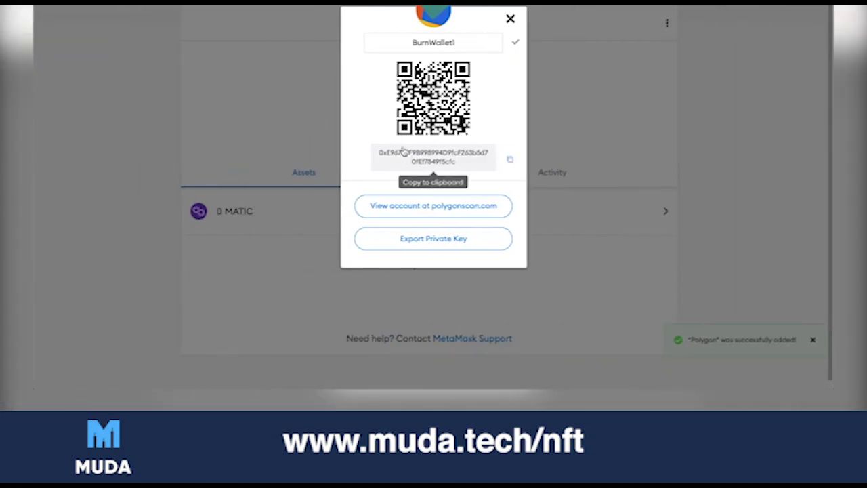
click(511, 19)
click(448, 33)
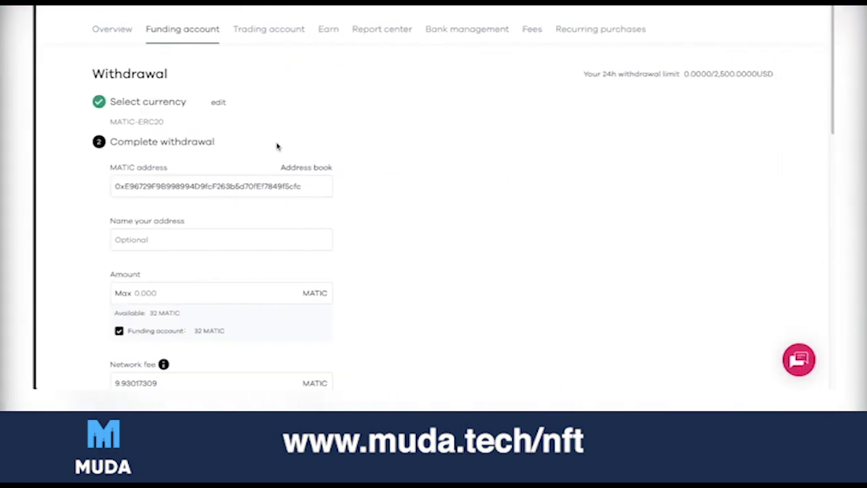
click(304, 189)
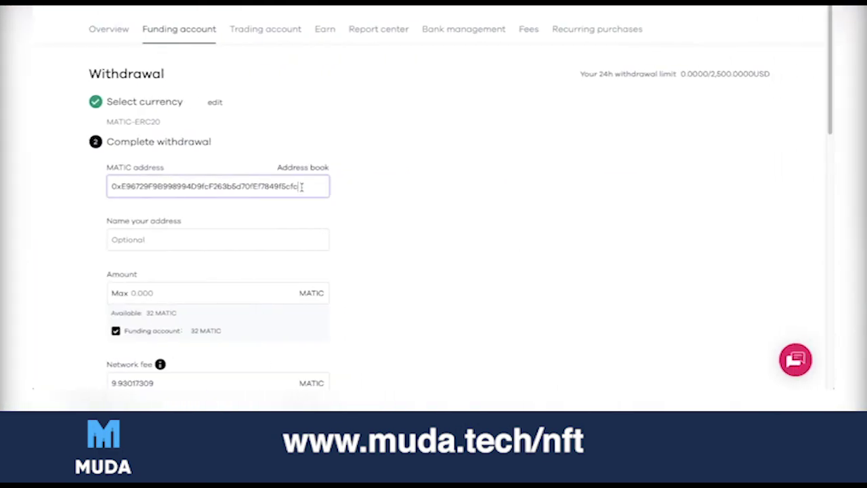
double_click(302, 187)
click(302, 187)
scroll(357, 190, down, 1)
- Enter a 20 MATIC amount and review the 9.93017309 MATIC network fee
click(236, 279)
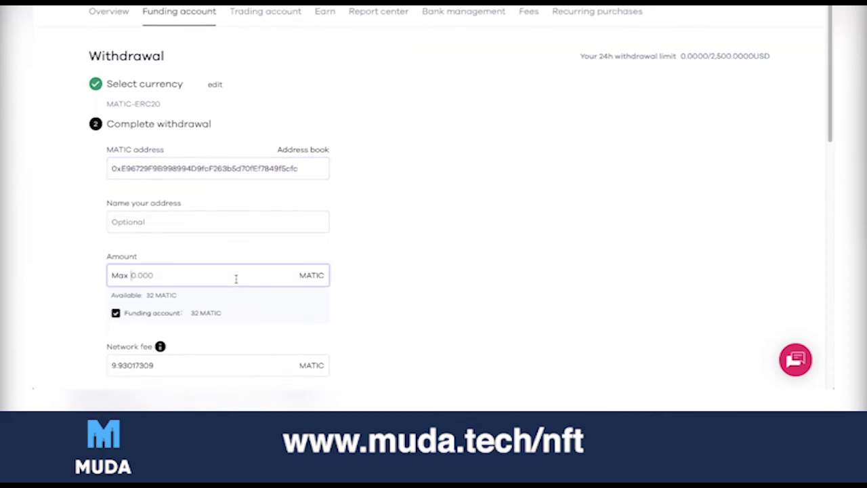
text(20)
click(378, 229)
scroll(377, 230, down, 3)
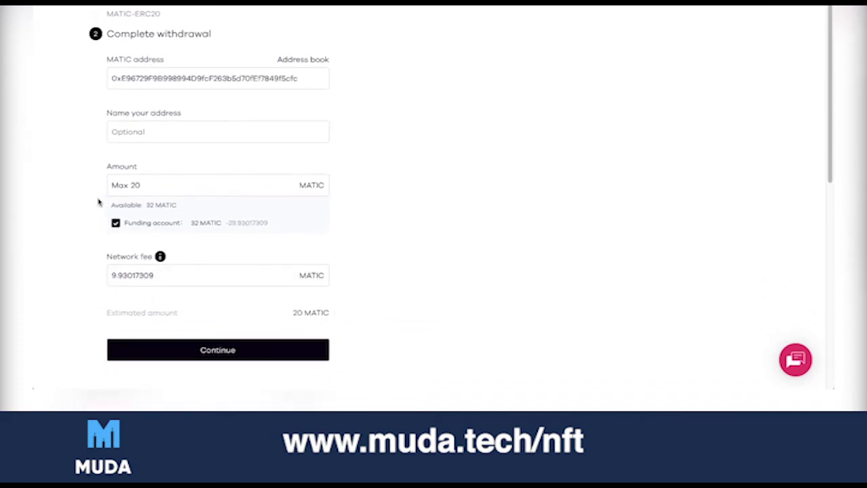
scroll(101, 202, down, 1)
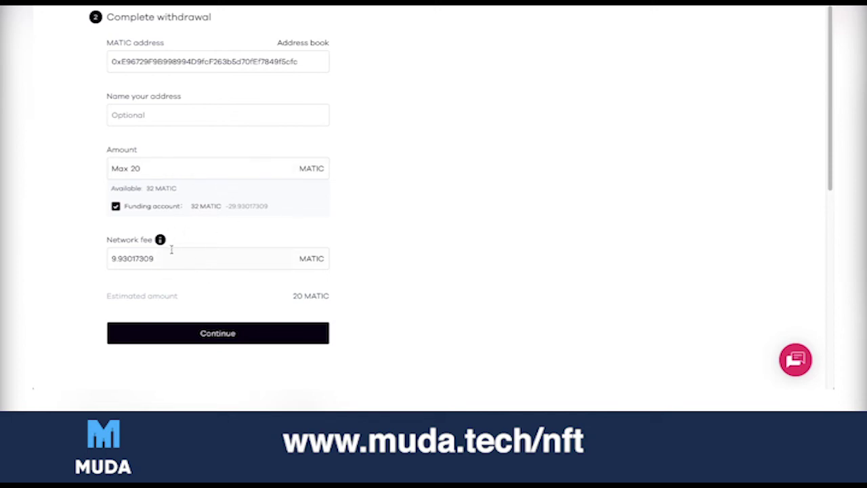
mouse_move(161, 242)
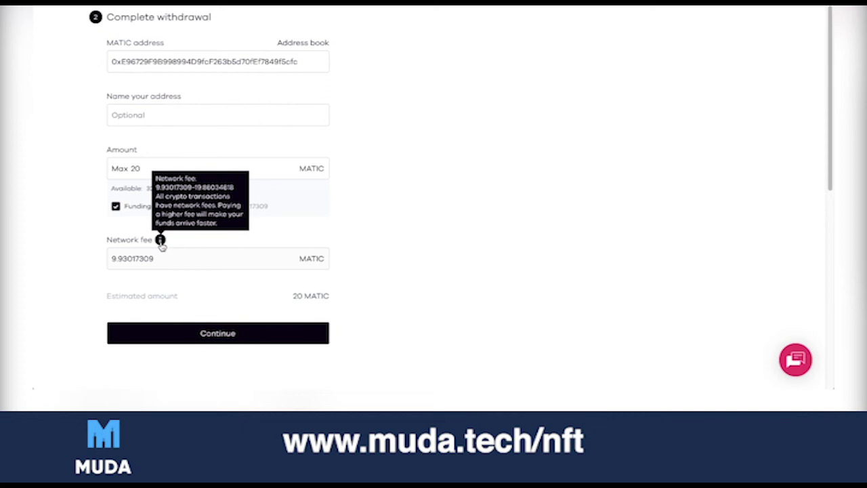
double_click(216, 262)
click(384, 225)
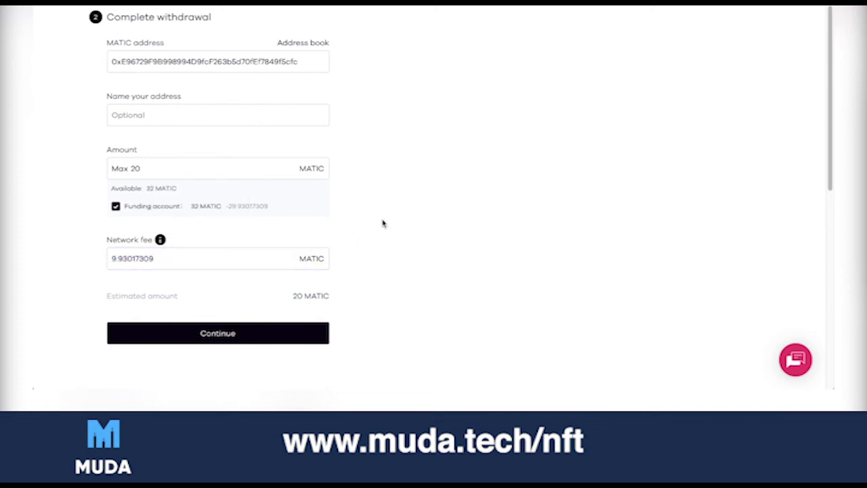
- Dismiss the 20 MATIC withdrawal confirmation and return the form to currency selection
scroll(382, 223, down, 3)
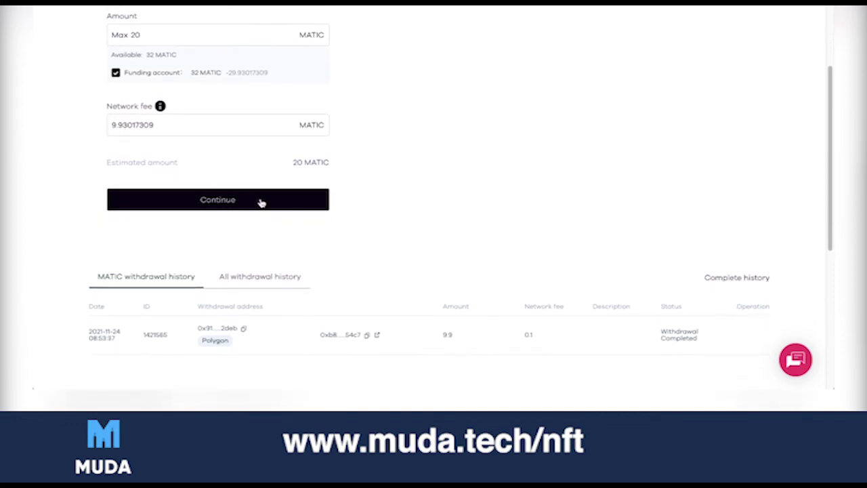
click(262, 202)
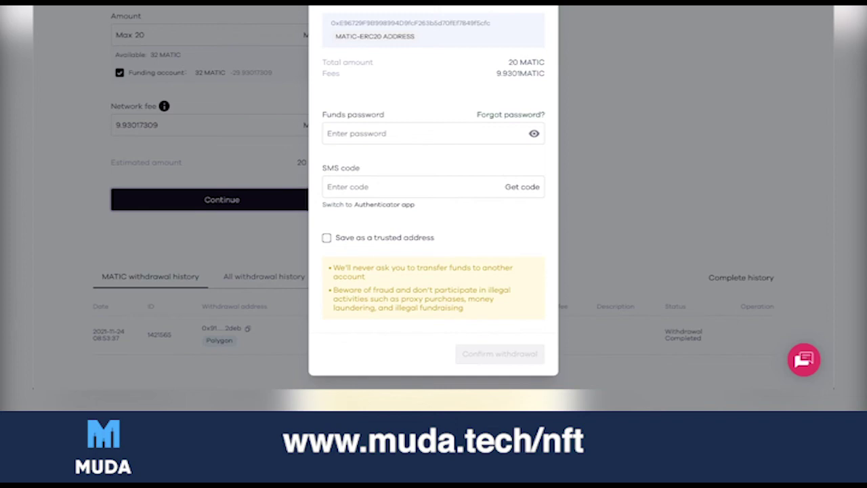
key(Escape)
scroll(364, 53, up, 3)
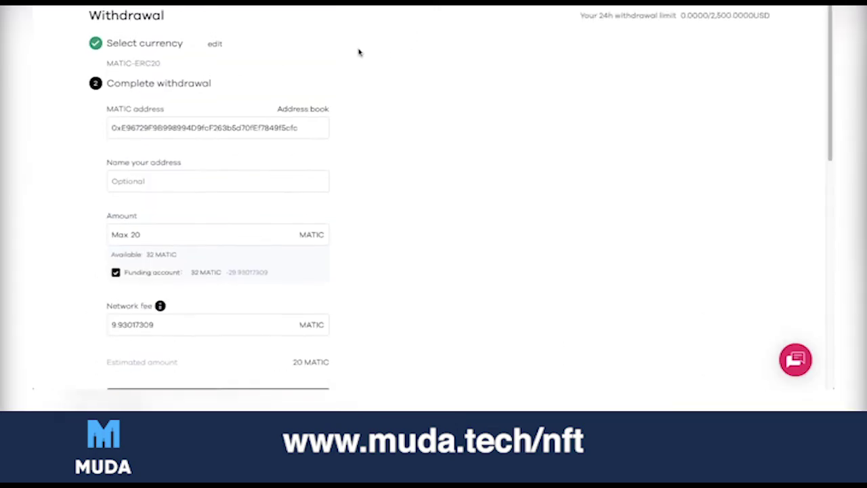
click(214, 86)
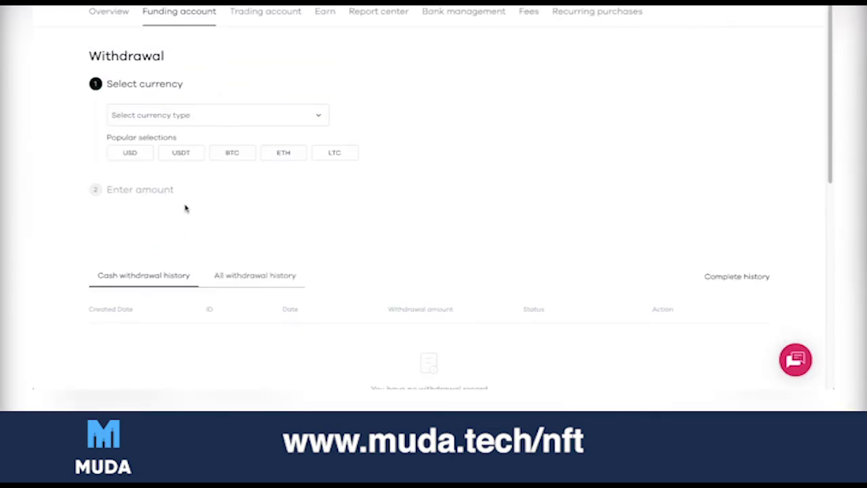
- Pick MATIC via a 'mat' search, with On-Chain method and MATIC-ERC20 network
click(219, 123)
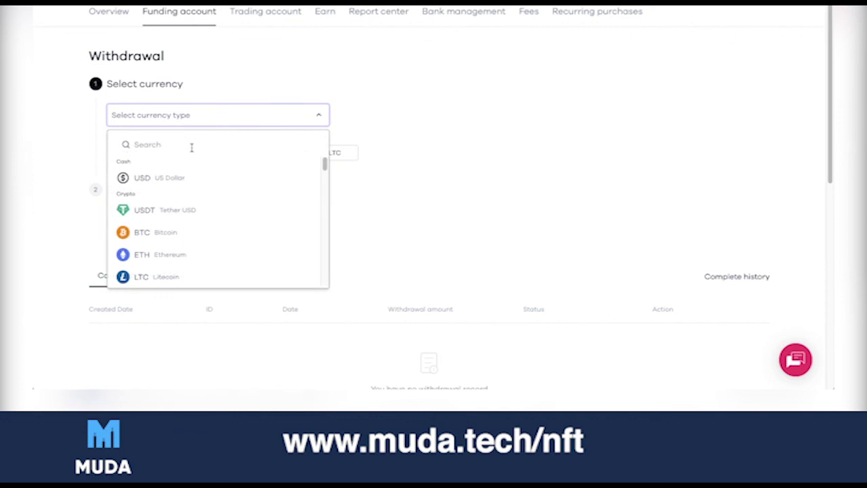
text(mat)
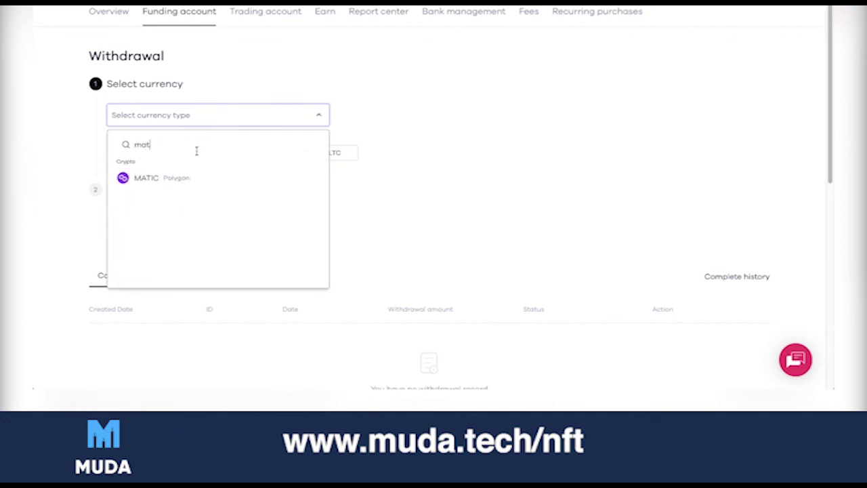
click(184, 178)
click(193, 175)
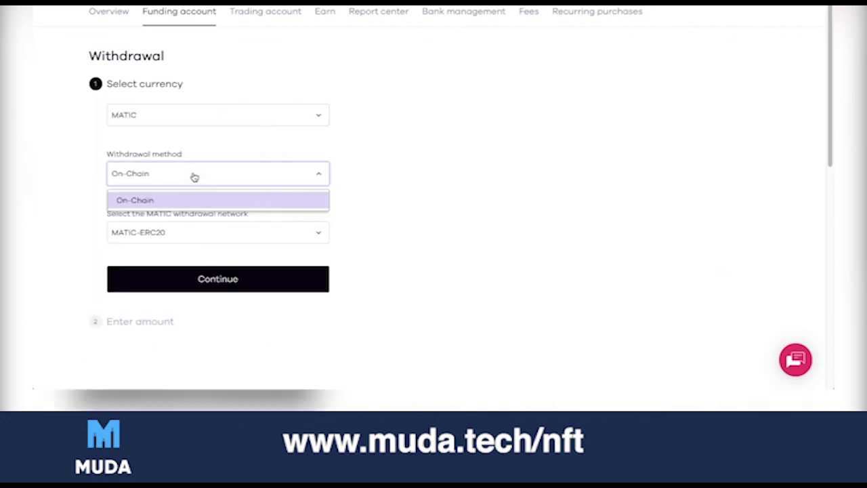
click(195, 201)
click(193, 240)
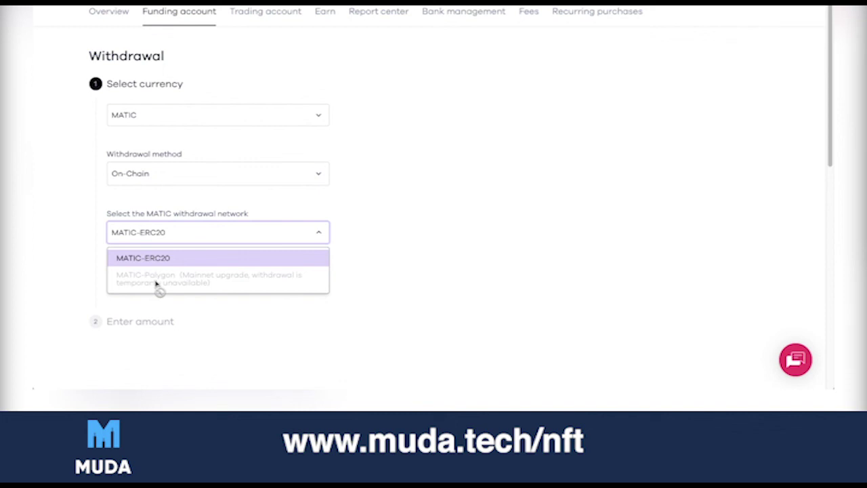
click(505, 271)
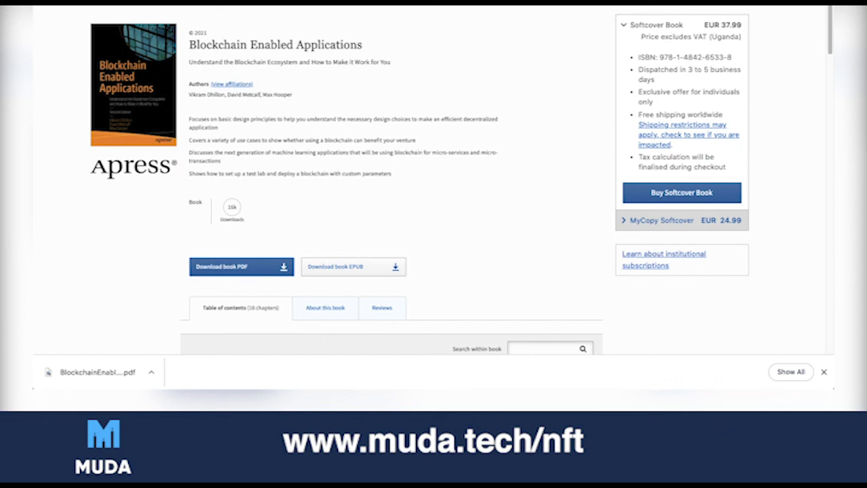
- Check the ETH balance on Ethereum Mainnet in MetaMask, then return to Polygon
click(654, 7)
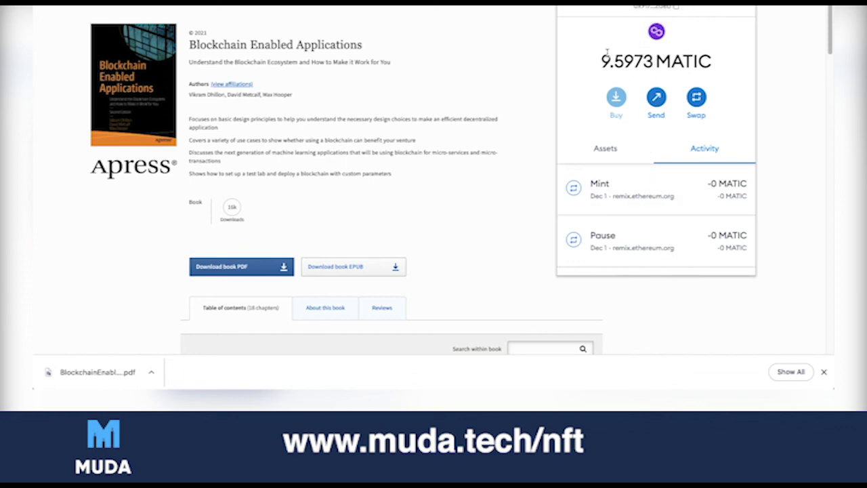
click(656, 7)
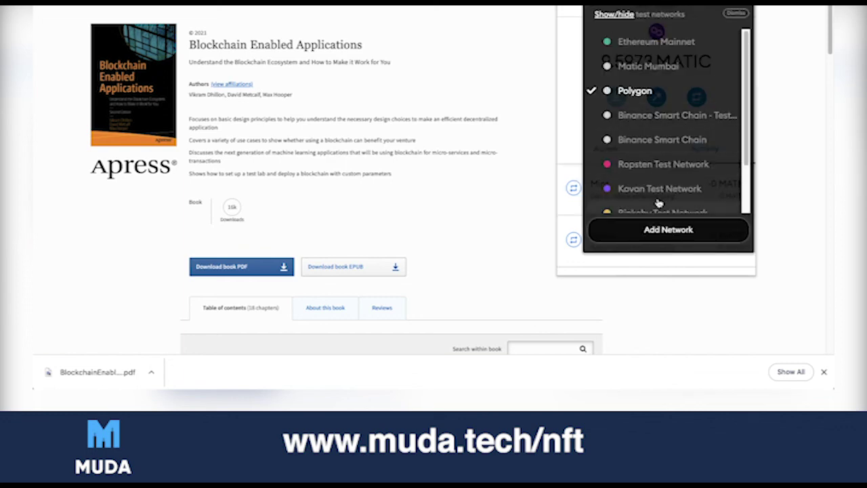
click(635, 45)
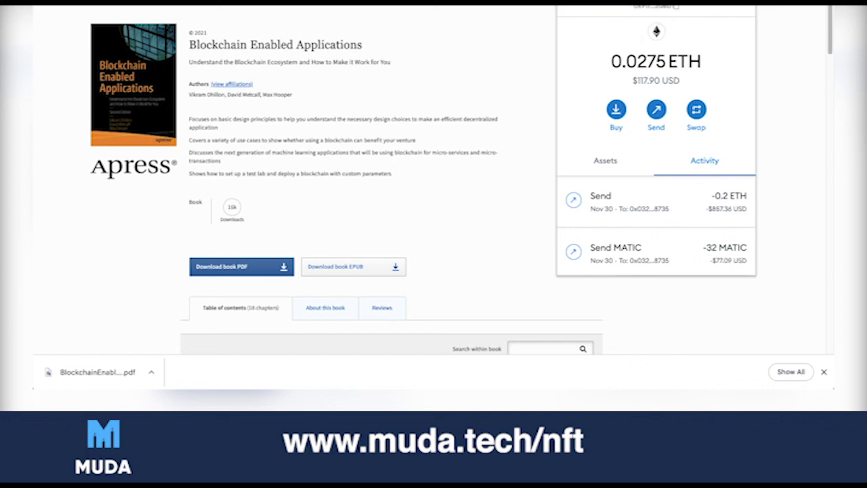
click(656, 5)
click(655, 93)
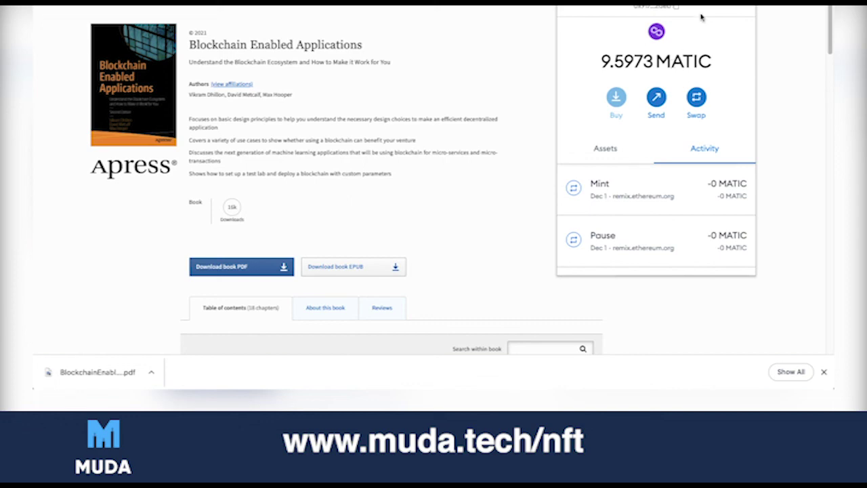
- Check the Rinkeby test network balance, return to Polygon's 9.5973 MATIC, and close MetaMask
click(657, 5)
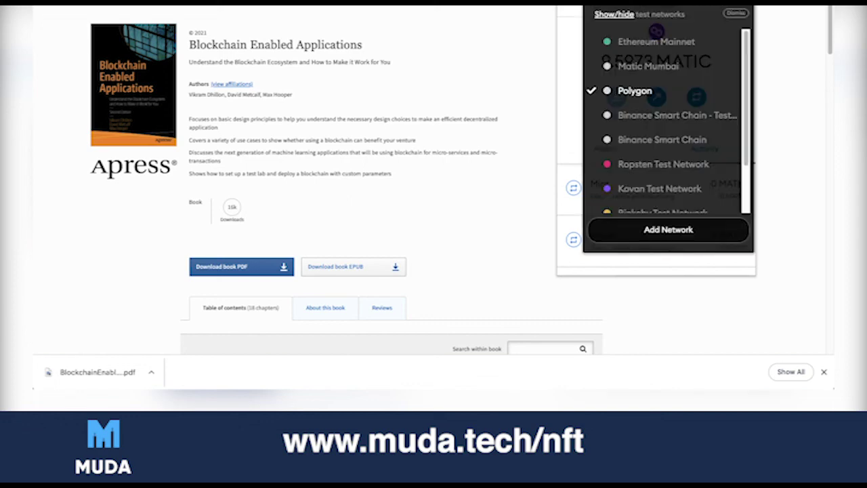
scroll(673, 174, down, 3)
click(668, 162)
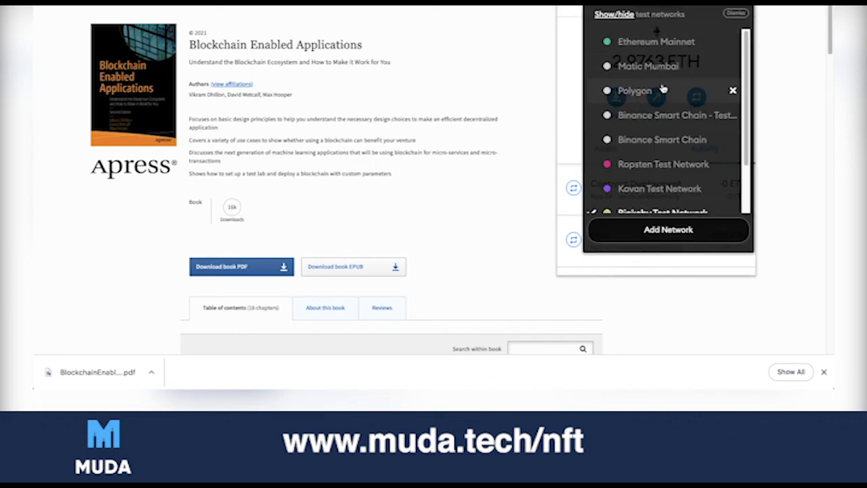
click(663, 91)
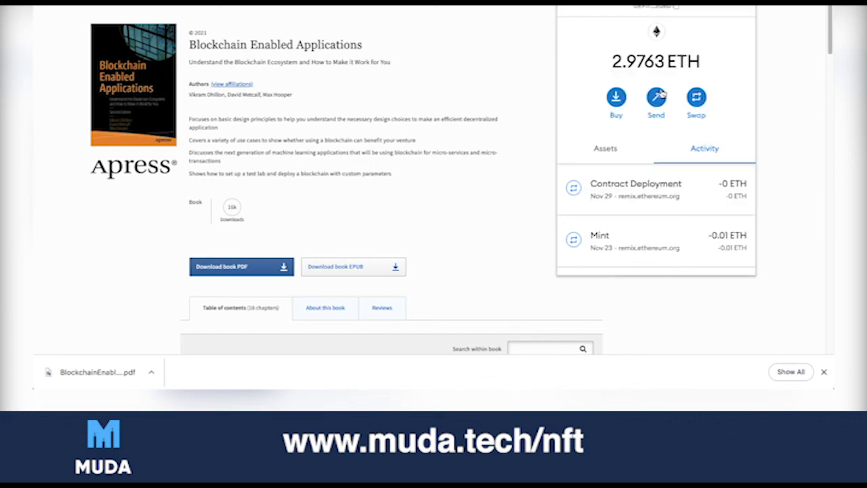
click(764, 59)
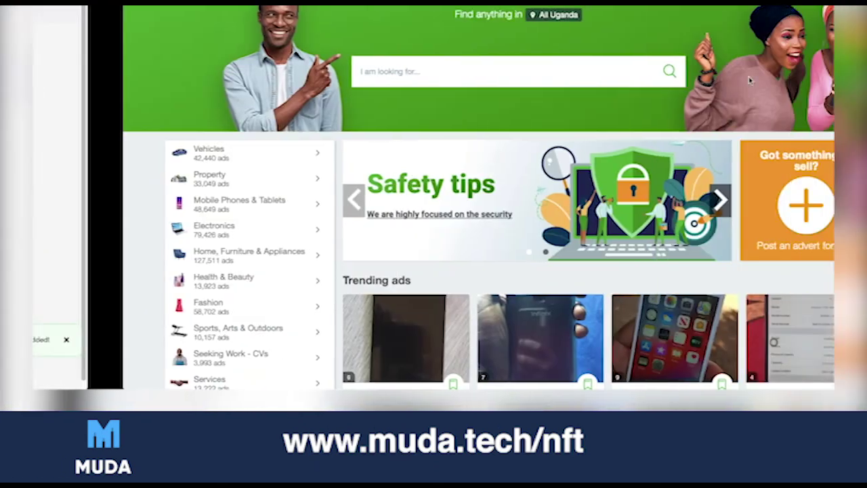